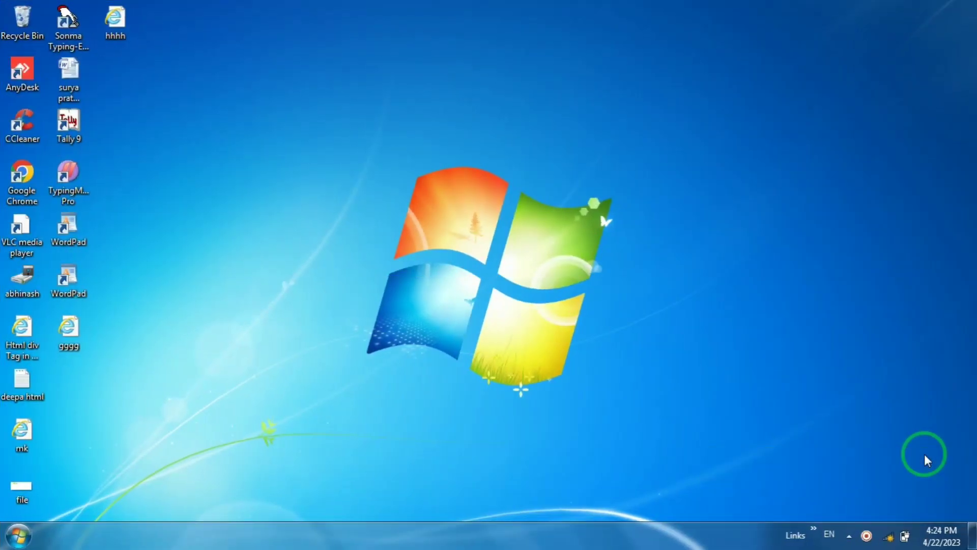
Step: Refresh the Windows 7 desktop and launch Microsoft Office PowerPoint 2007 from the Start menu
right_click(667, 273)
click(702, 315)
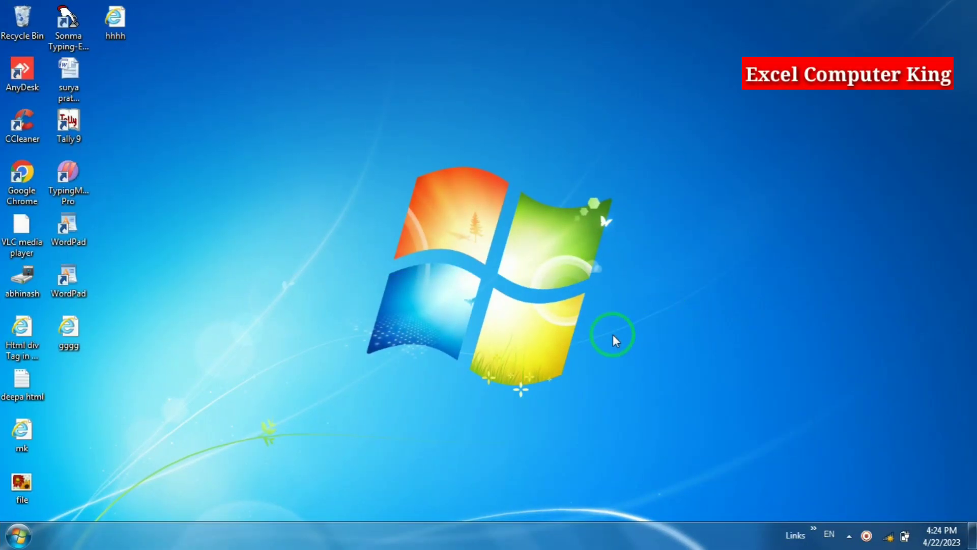
click(11, 544)
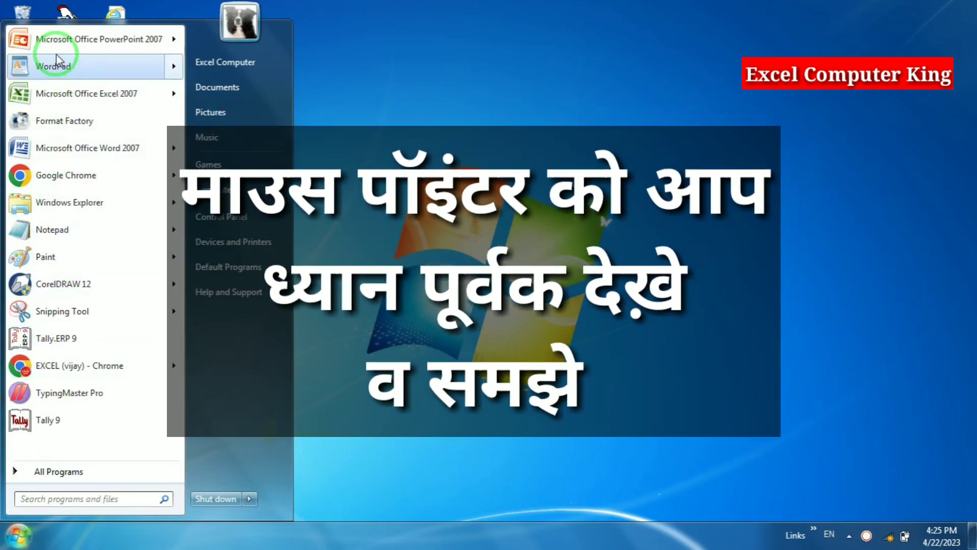
click(131, 47)
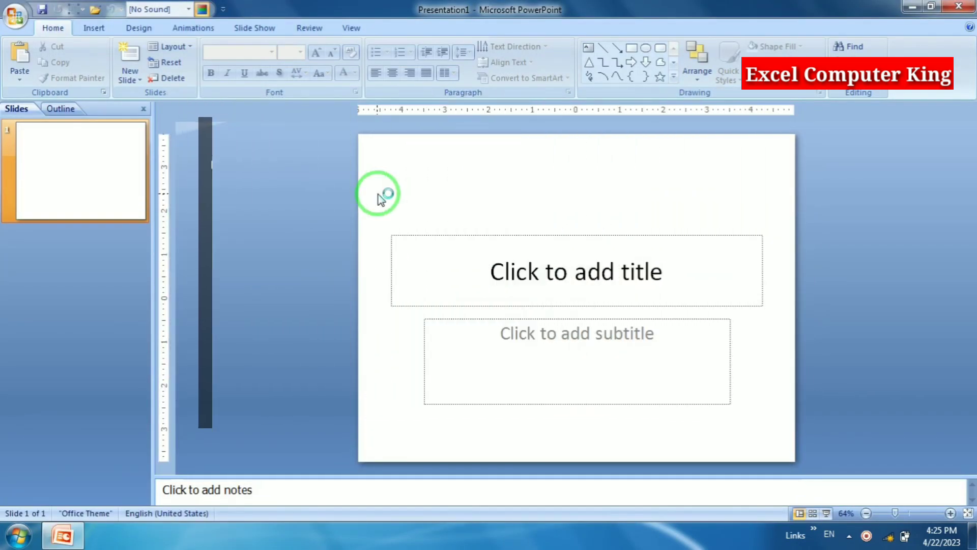
Step: Delete the title and subtitle placeholders and draw a tall thin rectangle on the slide's left
drag(377, 218, 796, 424)
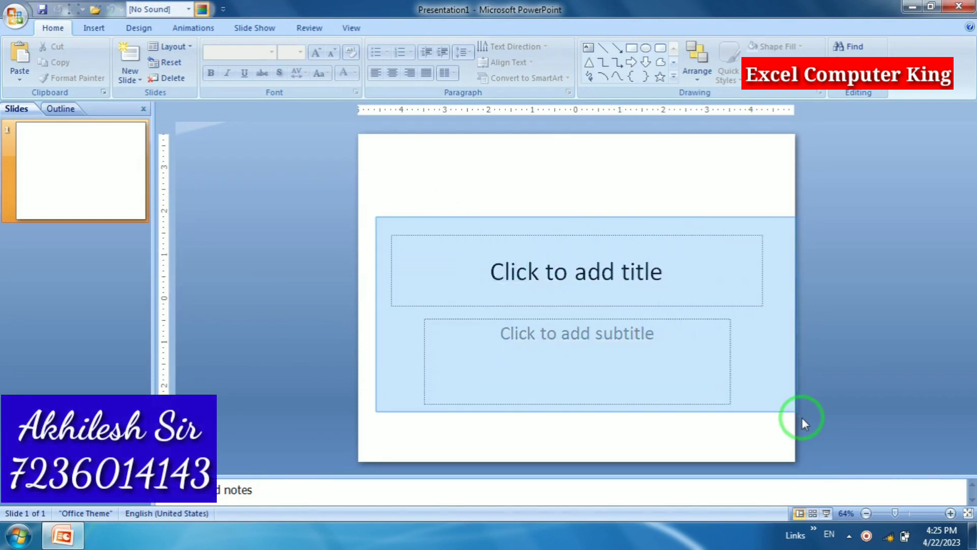
key(Delete)
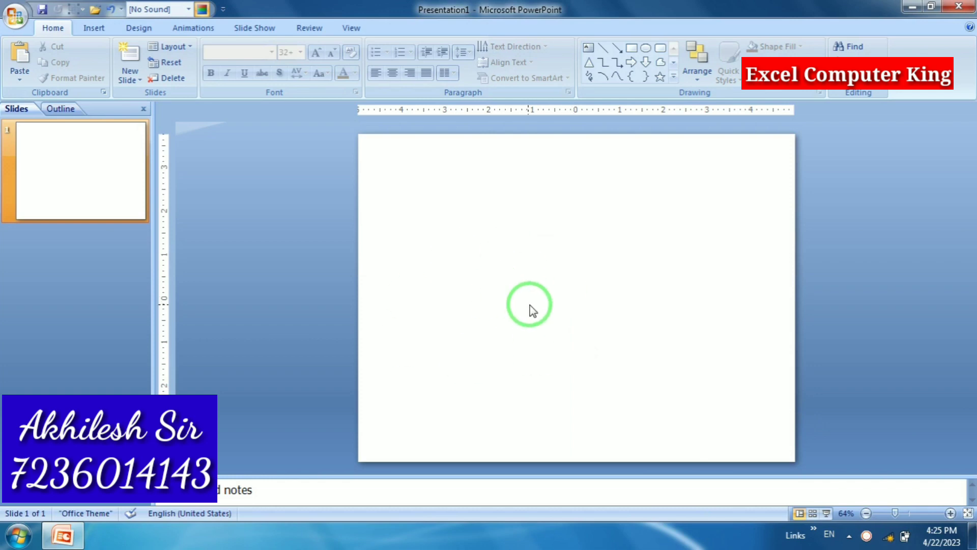
click(93, 29)
click(150, 76)
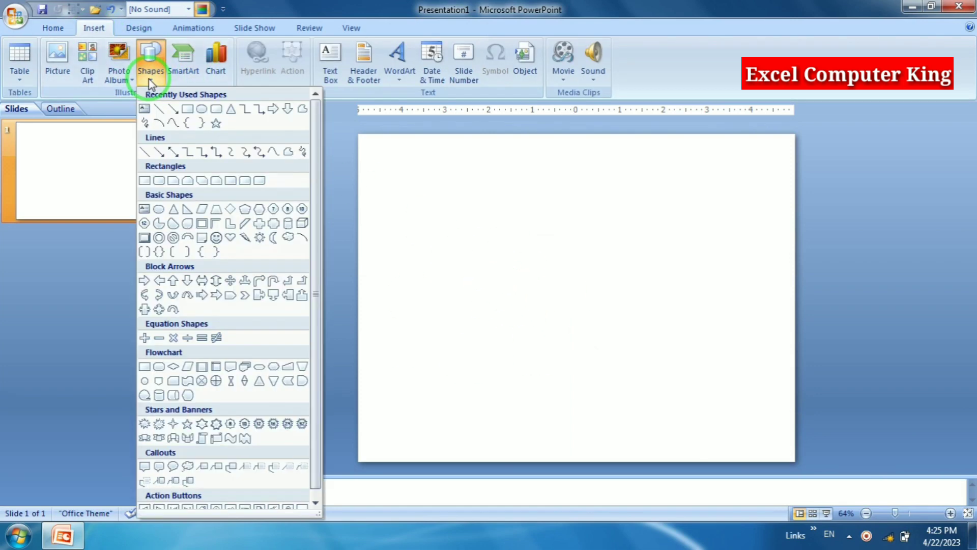
click(187, 108)
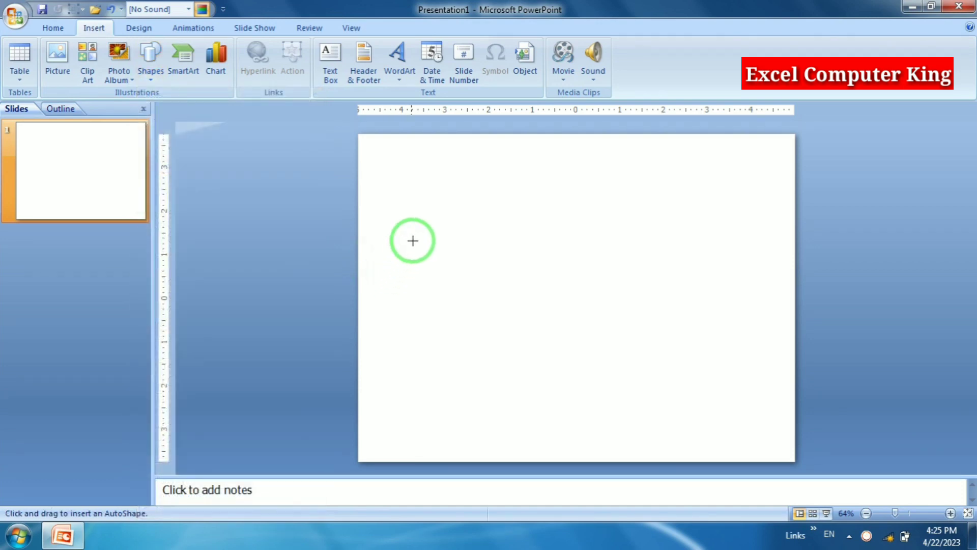
drag(402, 233, 415, 410)
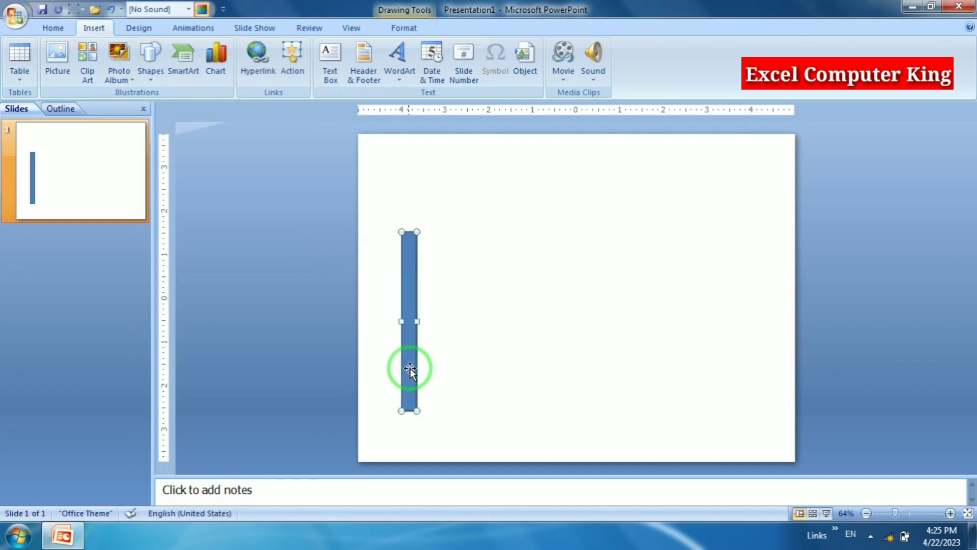
Step: Fill the pole rectangle dark red with a black outline
click(397, 29)
click(340, 46)
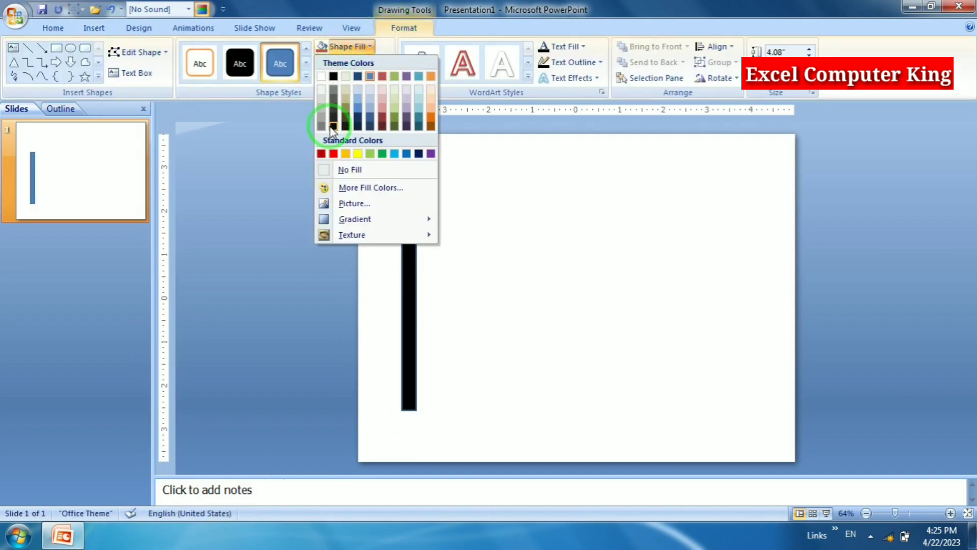
click(324, 155)
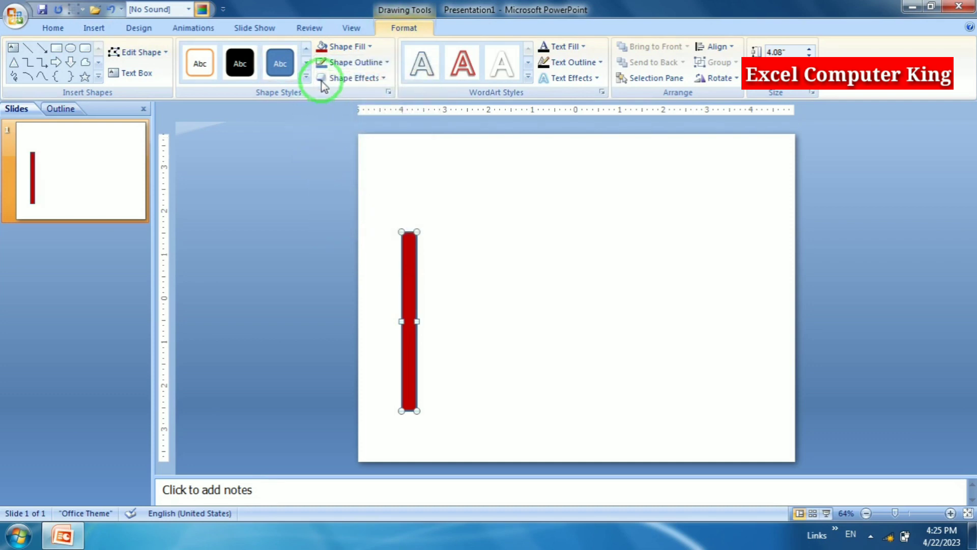
click(341, 63)
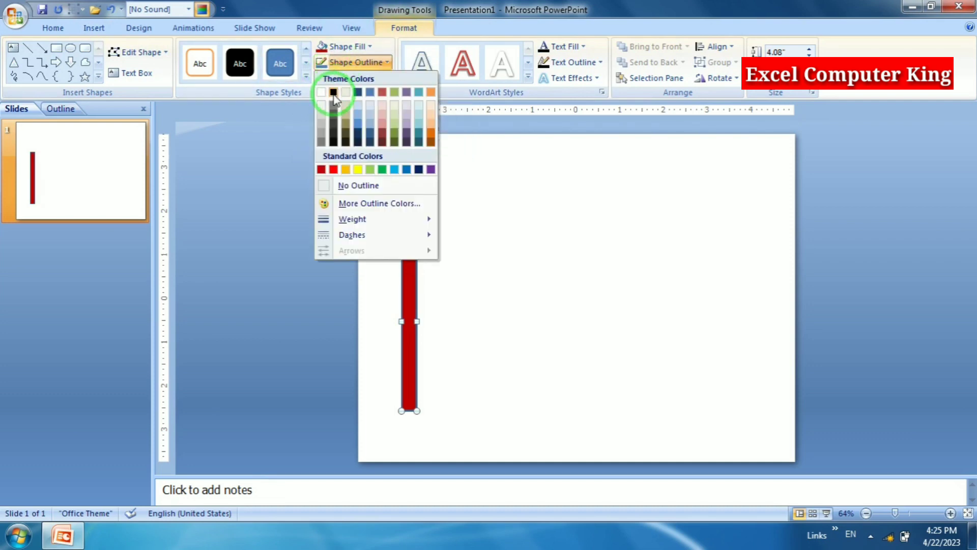
click(334, 93)
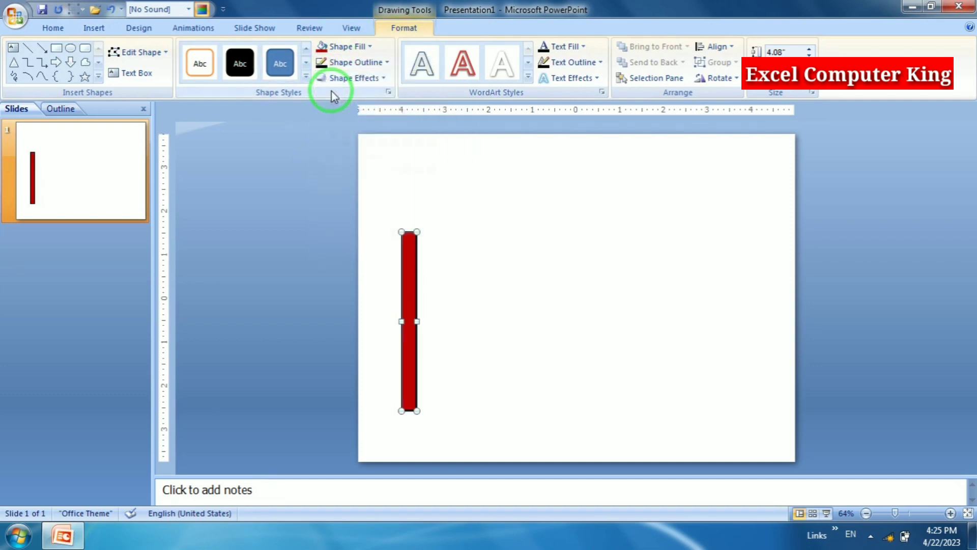
click(454, 234)
click(94, 27)
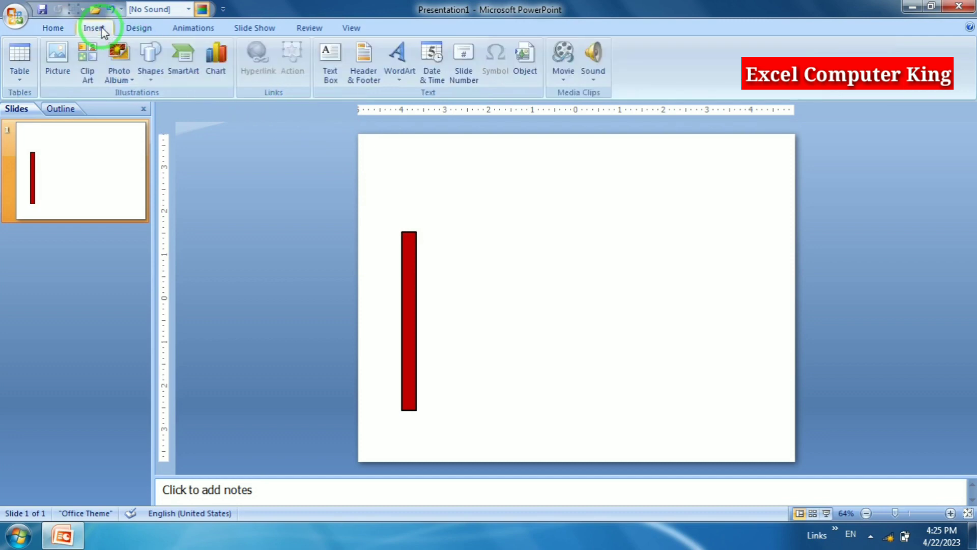
click(151, 76)
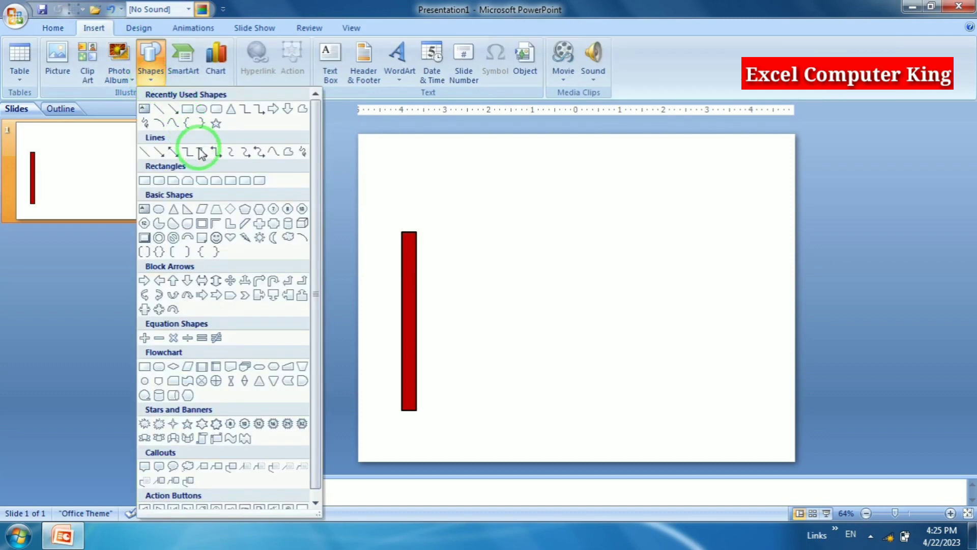
Step: Draw a circular arrow hooked onto the pole's top and fill it red
click(173, 310)
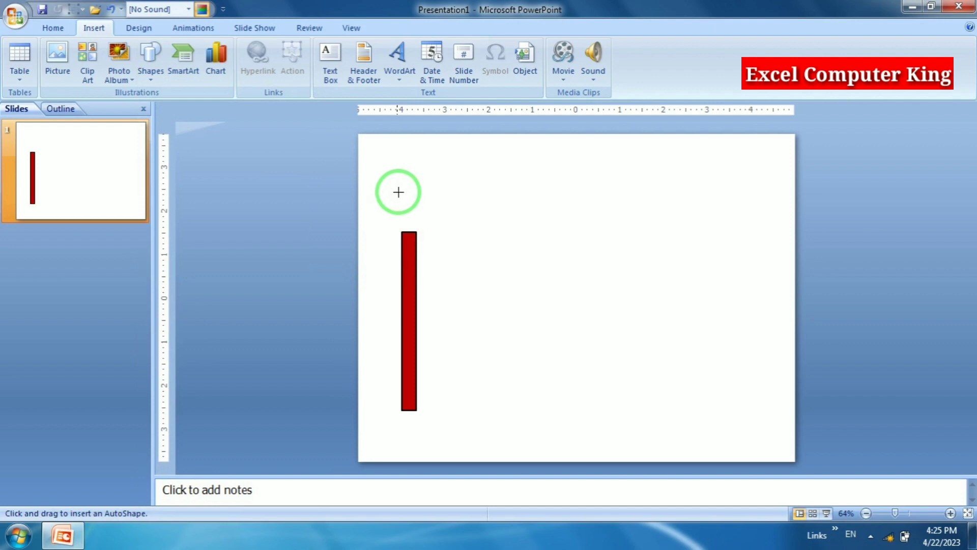
drag(409, 198, 507, 299)
drag(439, 211, 430, 196)
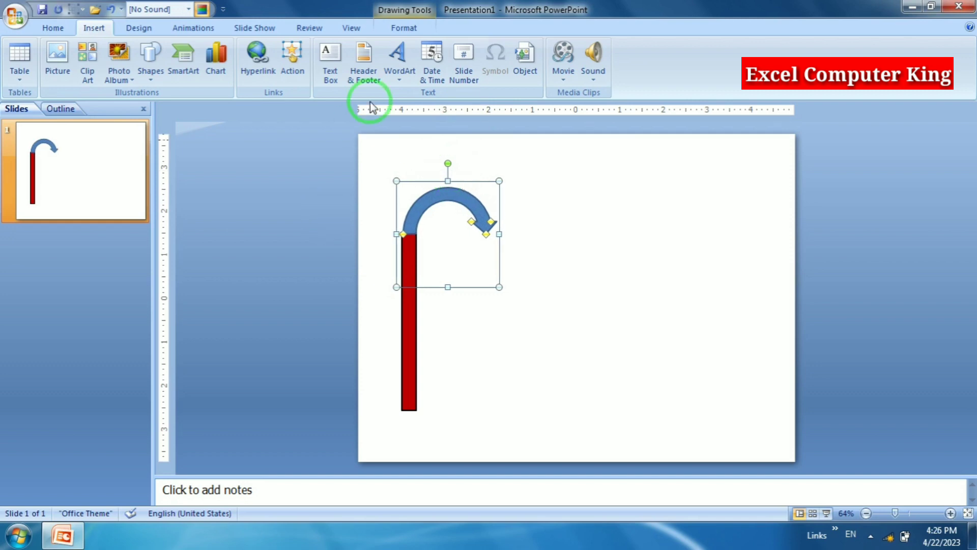
click(404, 29)
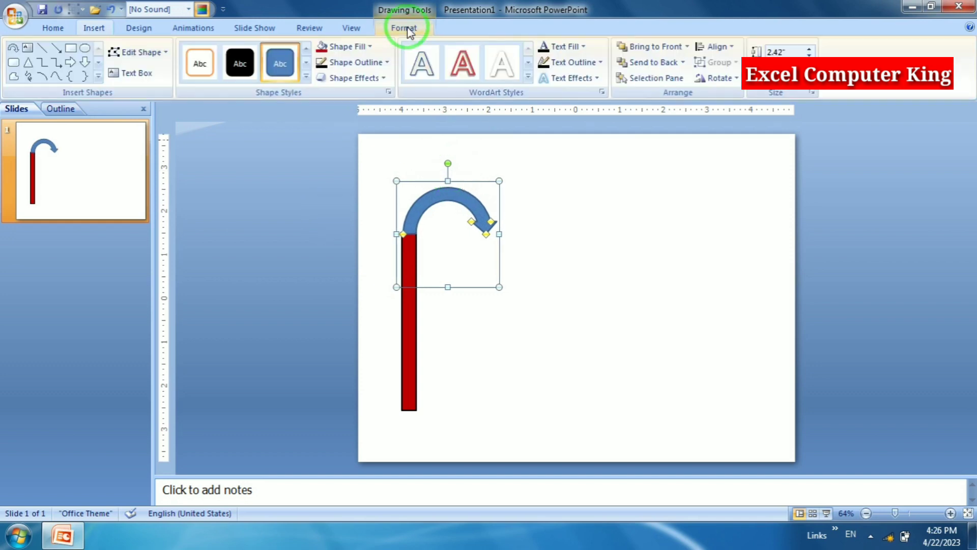
click(322, 49)
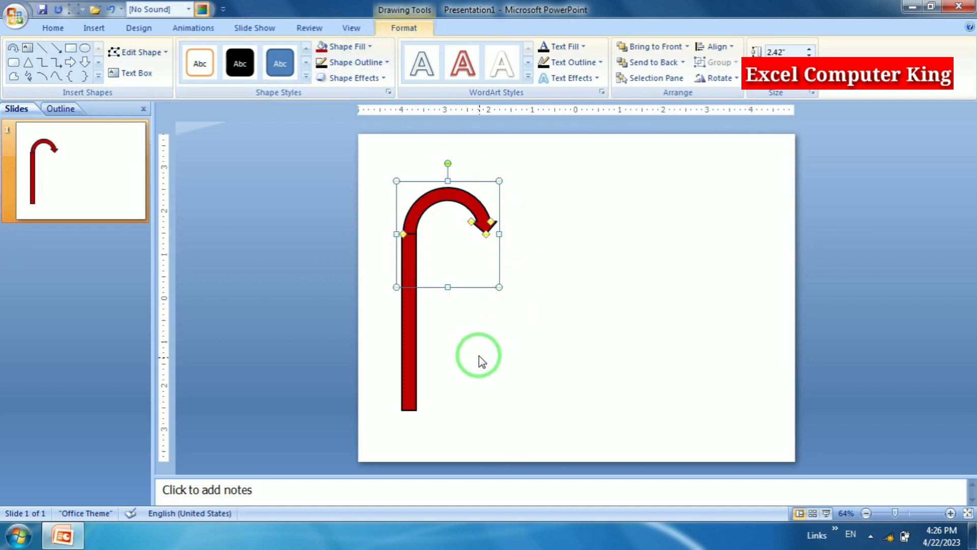
click(478, 380)
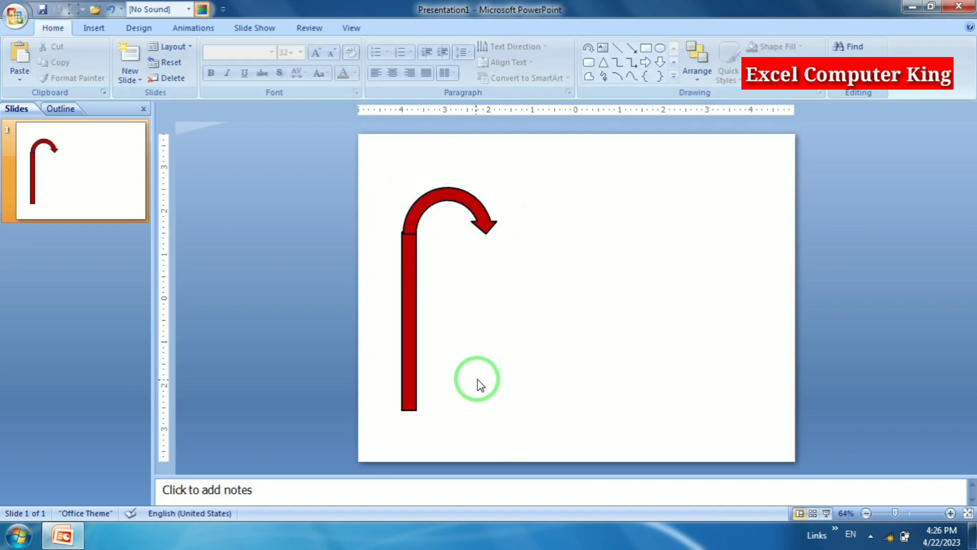
Step: Draw a square board over the arrow's tip and fill it orange
click(92, 29)
click(149, 76)
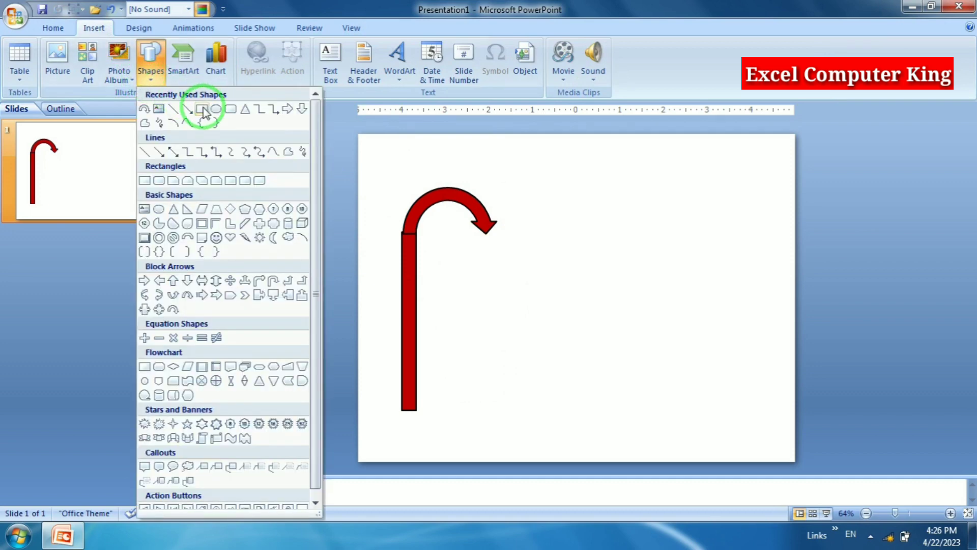
click(217, 110)
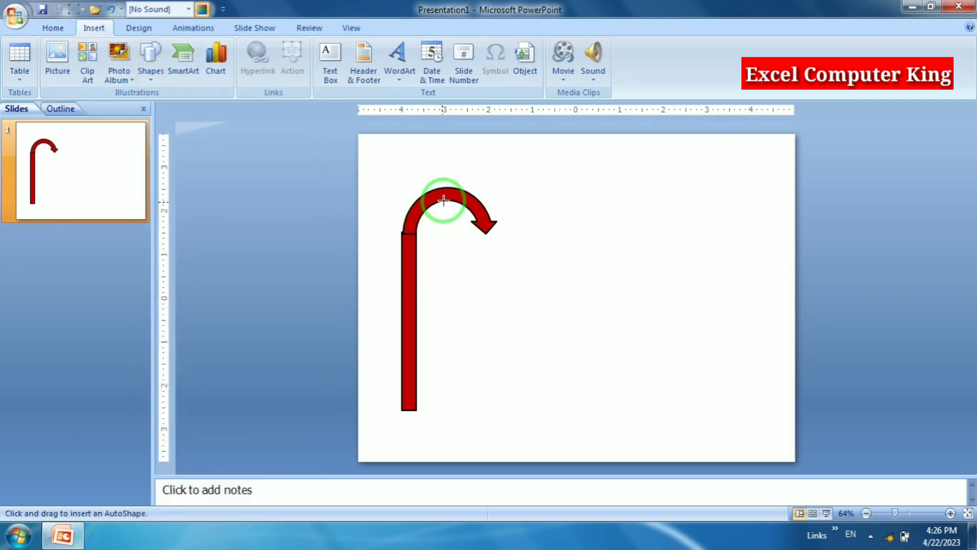
drag(442, 176, 513, 259)
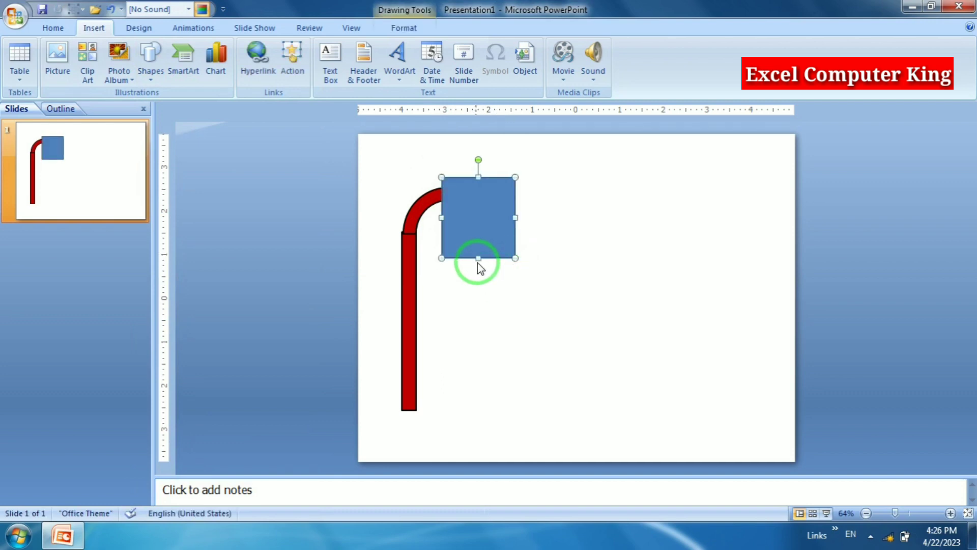
click(404, 28)
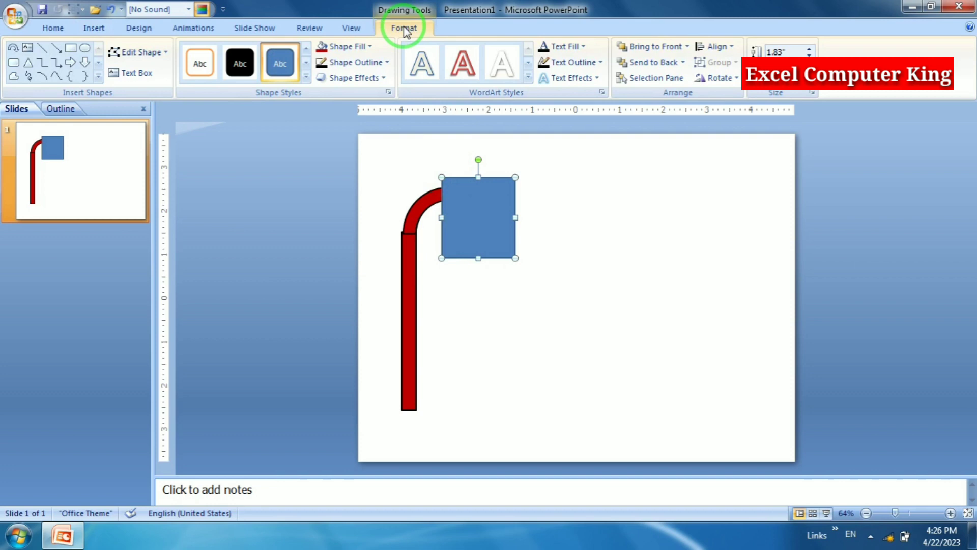
click(353, 47)
click(346, 154)
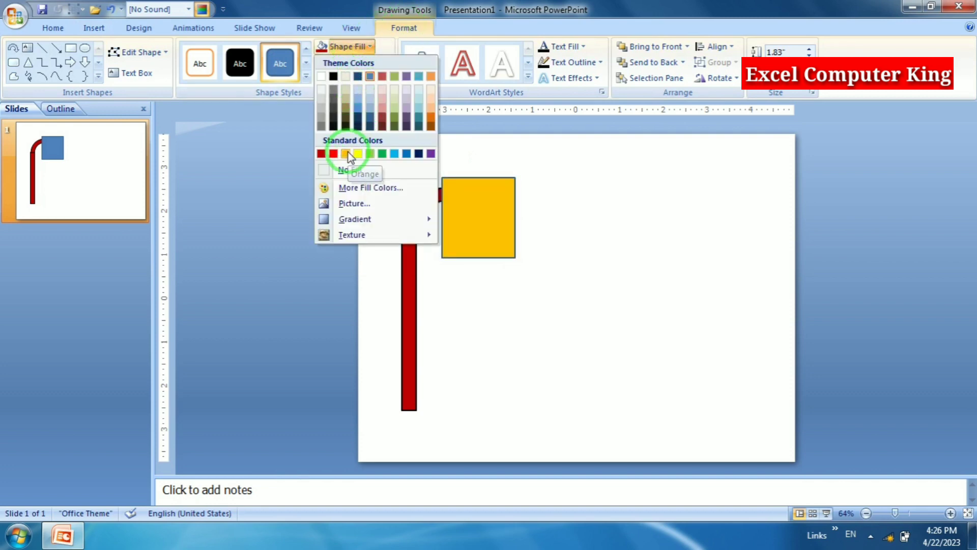
click(347, 155)
click(383, 162)
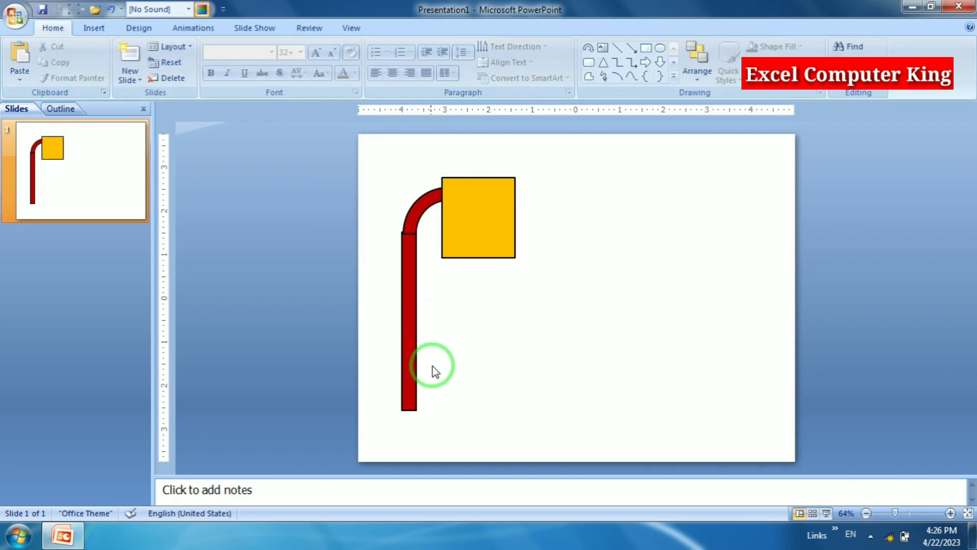
Step: Draw an oval over the lower part of the orange square
click(94, 28)
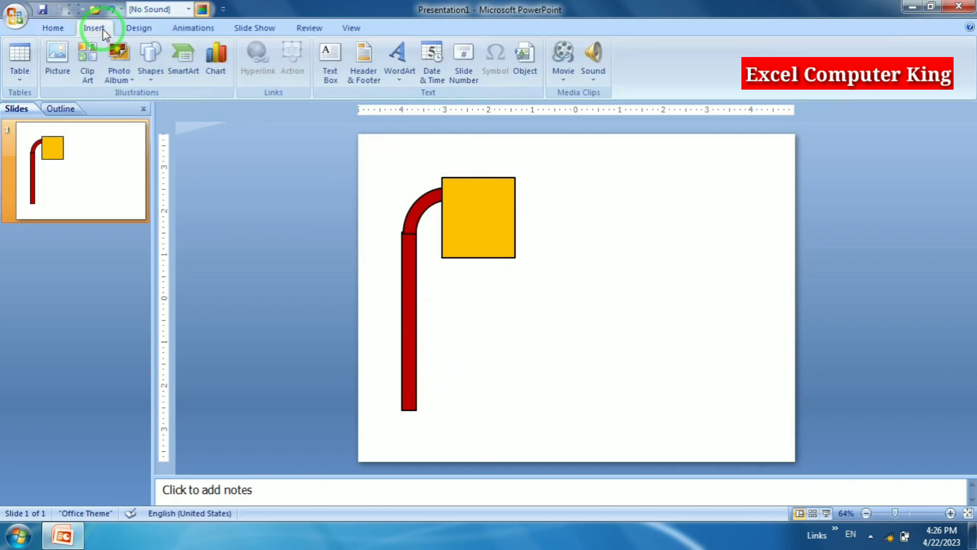
click(148, 76)
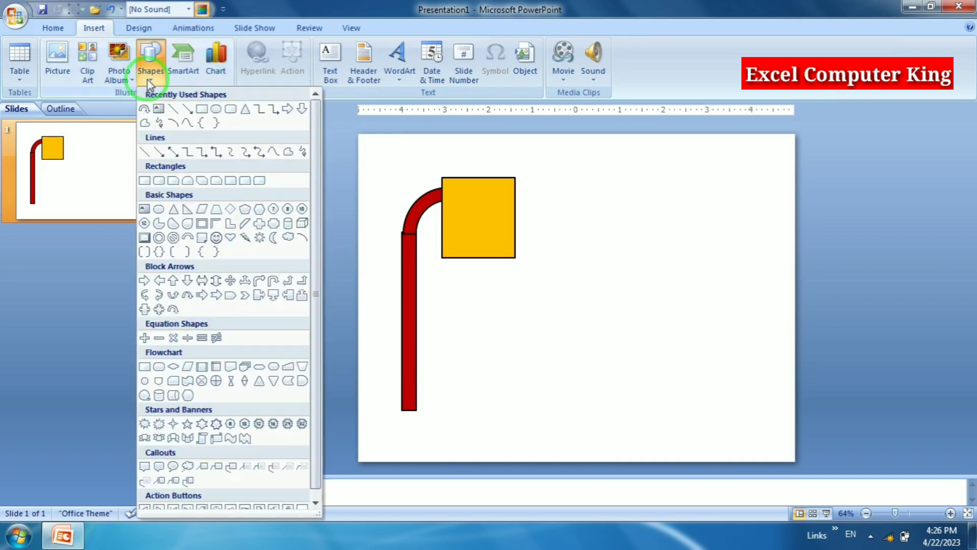
click(216, 108)
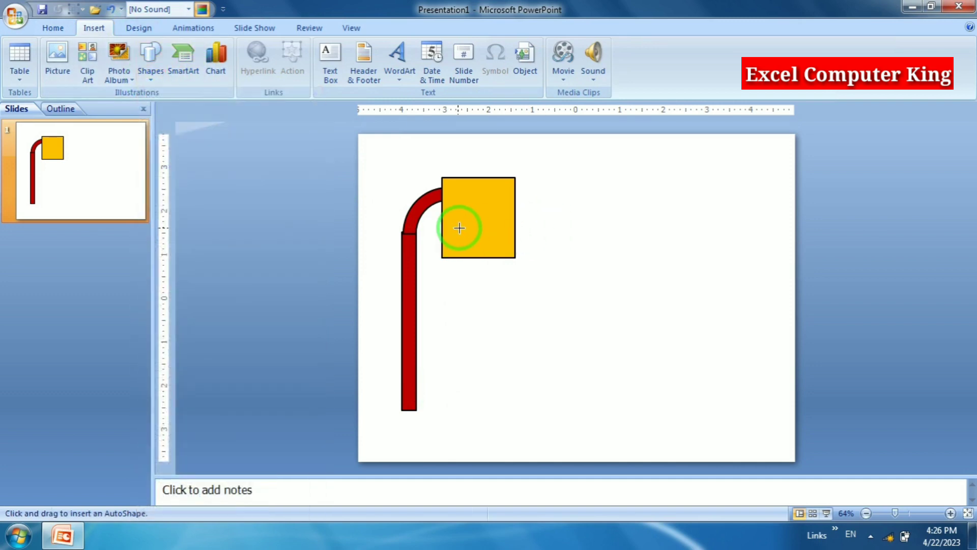
drag(453, 225, 565, 266)
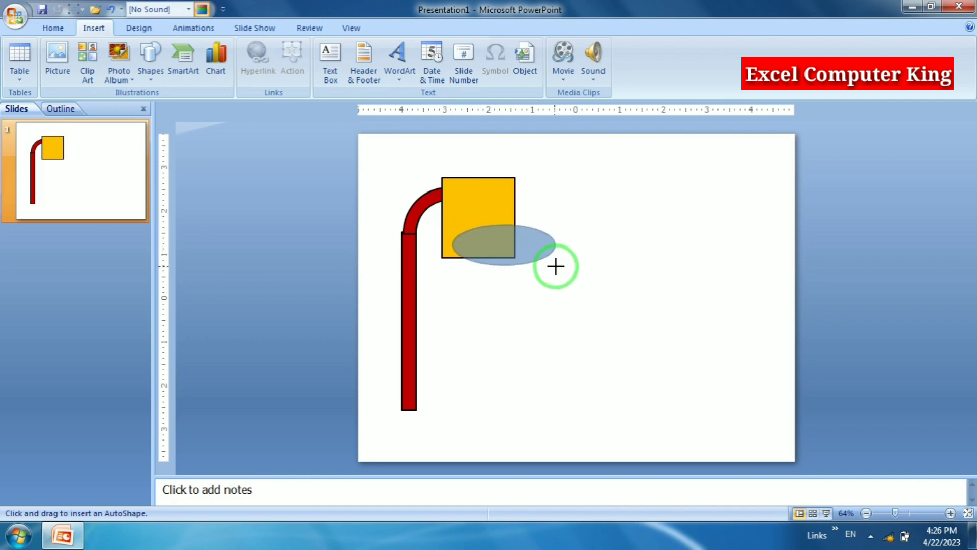
drag(556, 265, 555, 265)
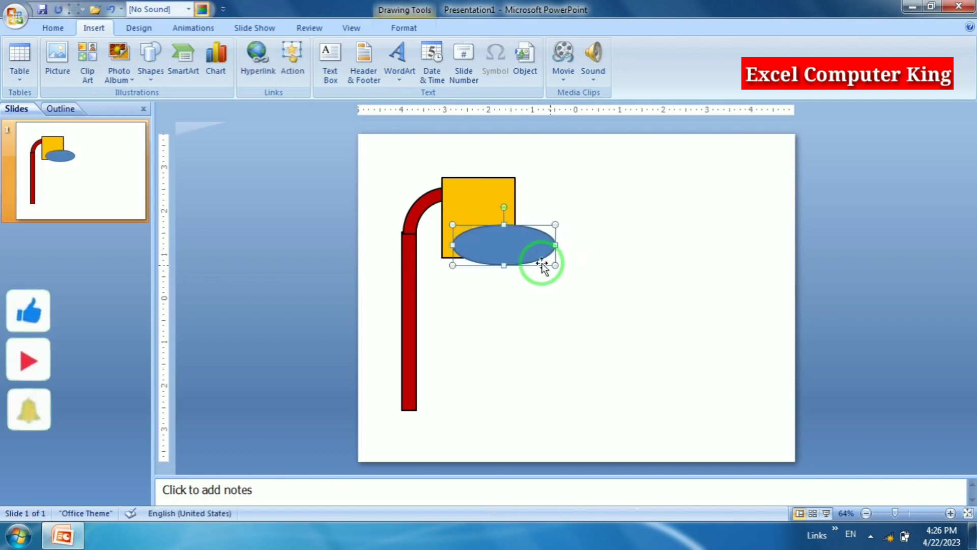
Step: Give the oval no fill and a 3 pt outline, then flatten it and nudge it left
click(410, 33)
click(329, 45)
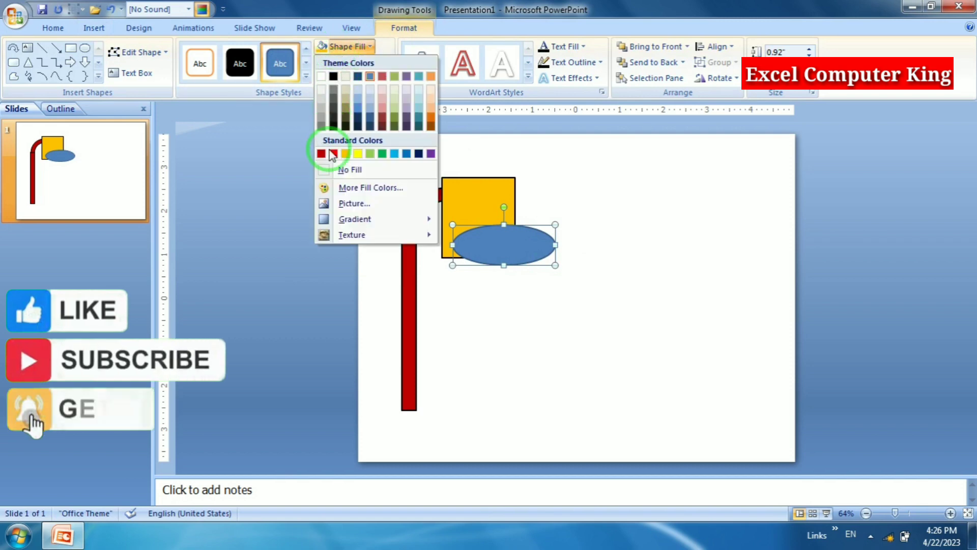
click(335, 171)
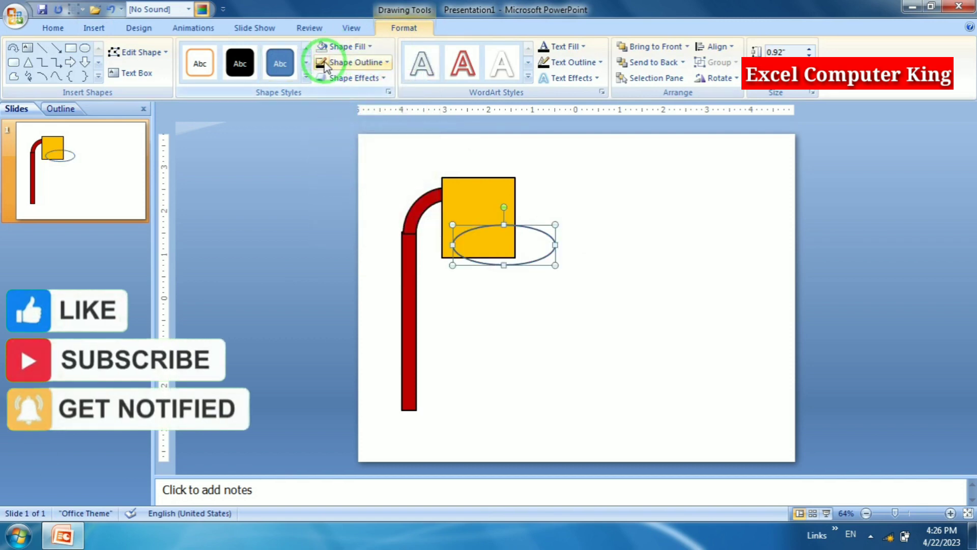
click(347, 63)
click(353, 219)
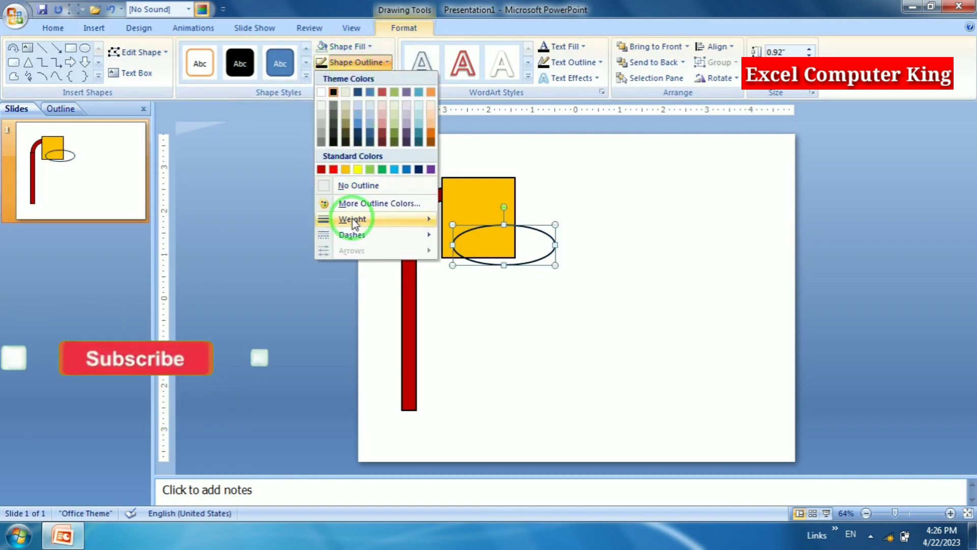
click(497, 318)
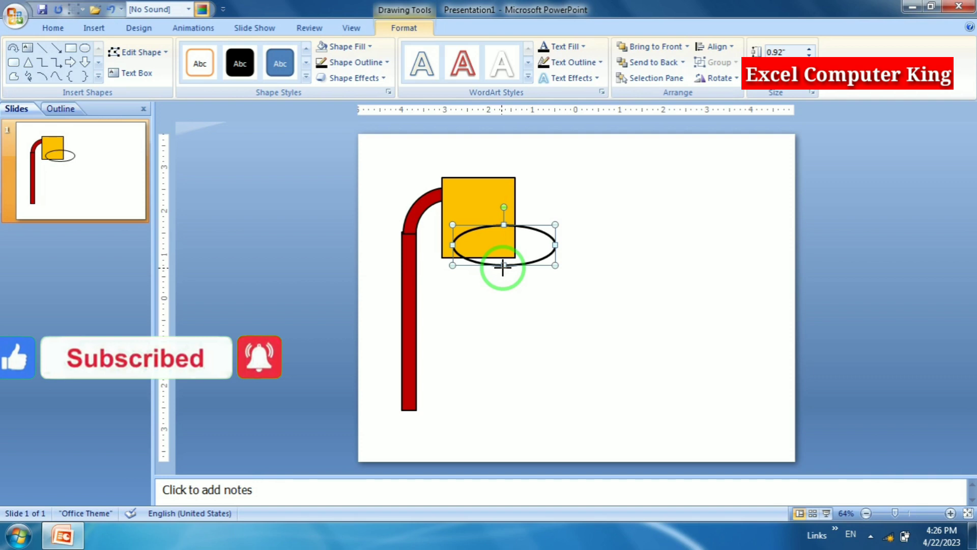
drag(503, 266, 498, 251)
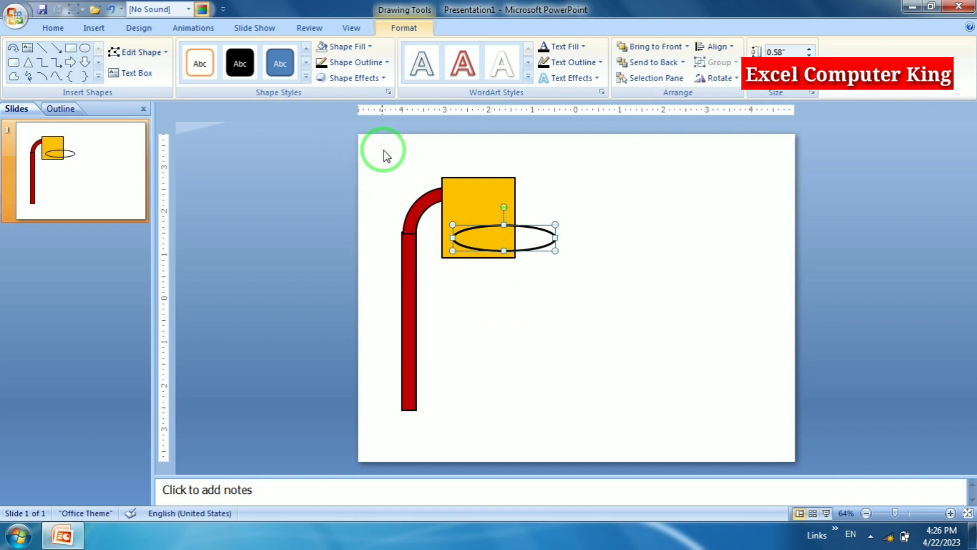
key(Left)
key(Left)
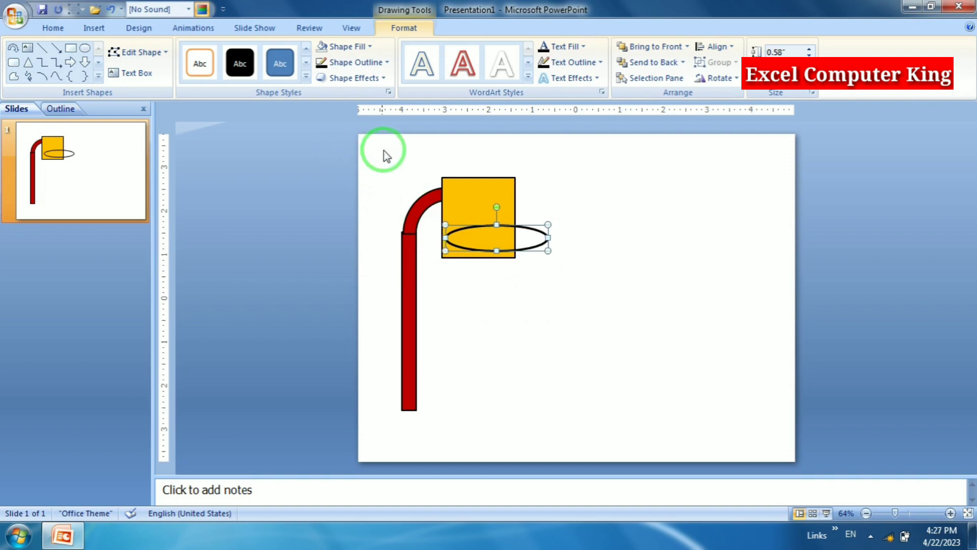
Step: Draw a short vertical line hanging down from the rim's left edge
click(43, 48)
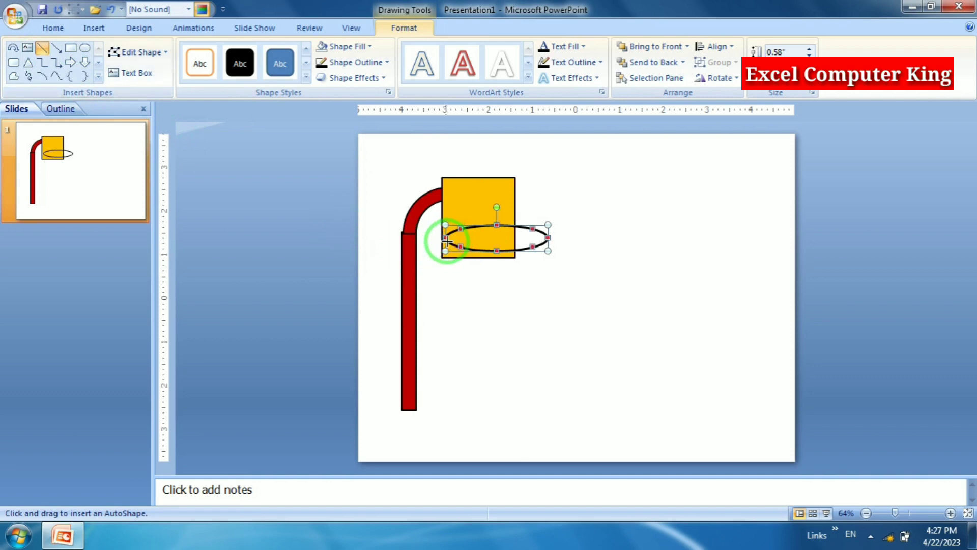
drag(446, 244, 446, 285)
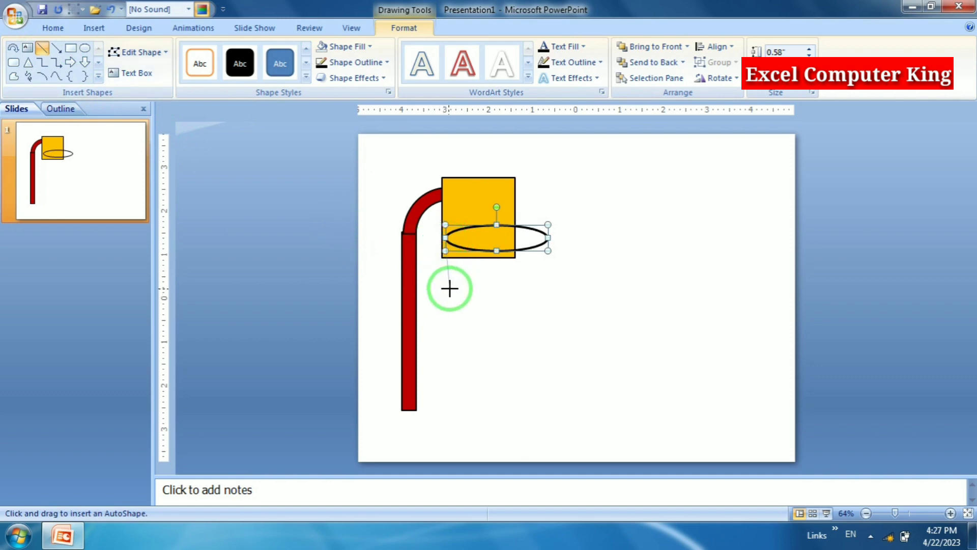
drag(446, 286, 446, 287)
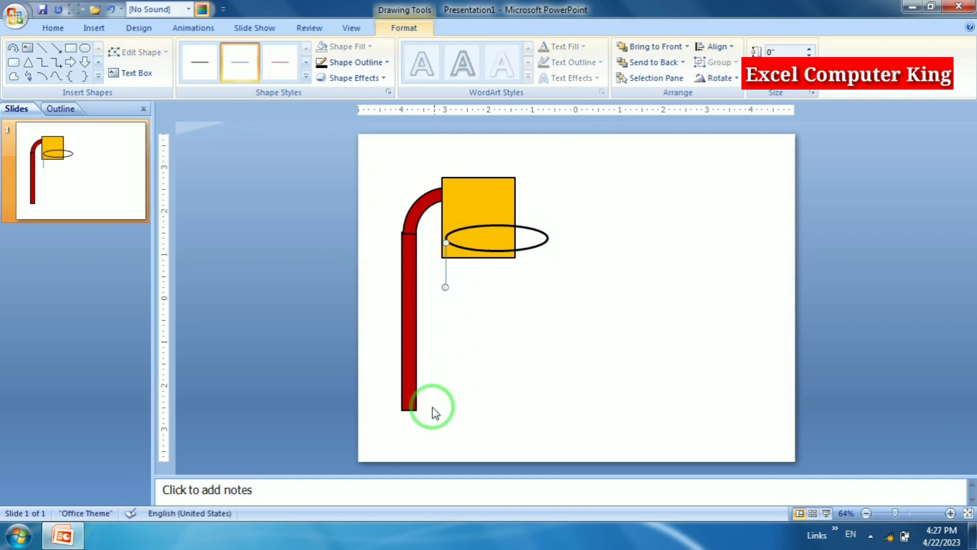
Step: Make the net line round-dotted with a 2¼ pt weight
click(345, 63)
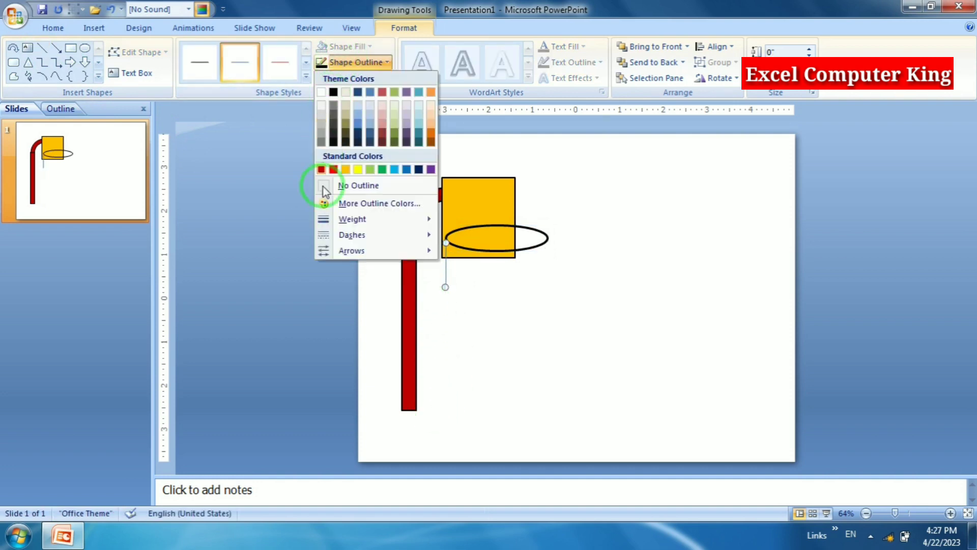
mouse_move(352, 219)
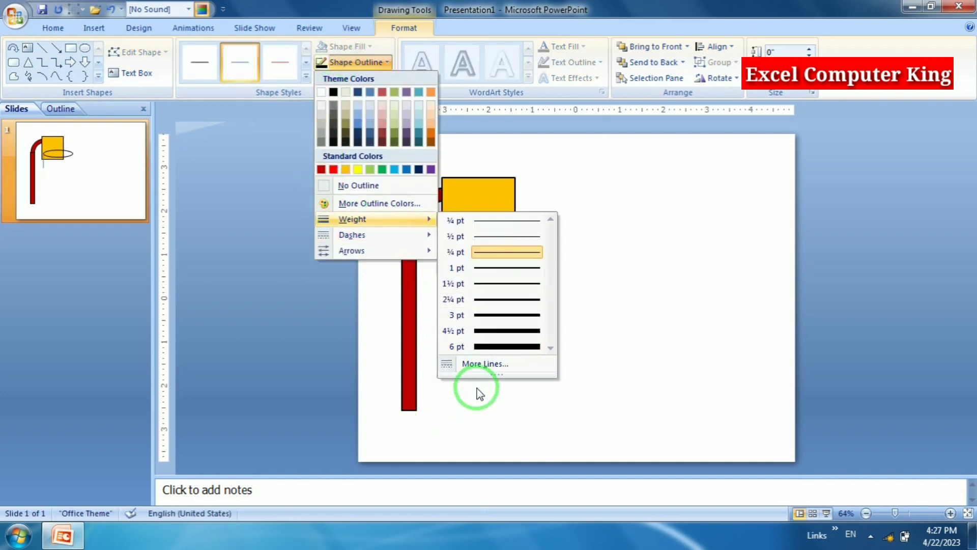
click(476, 364)
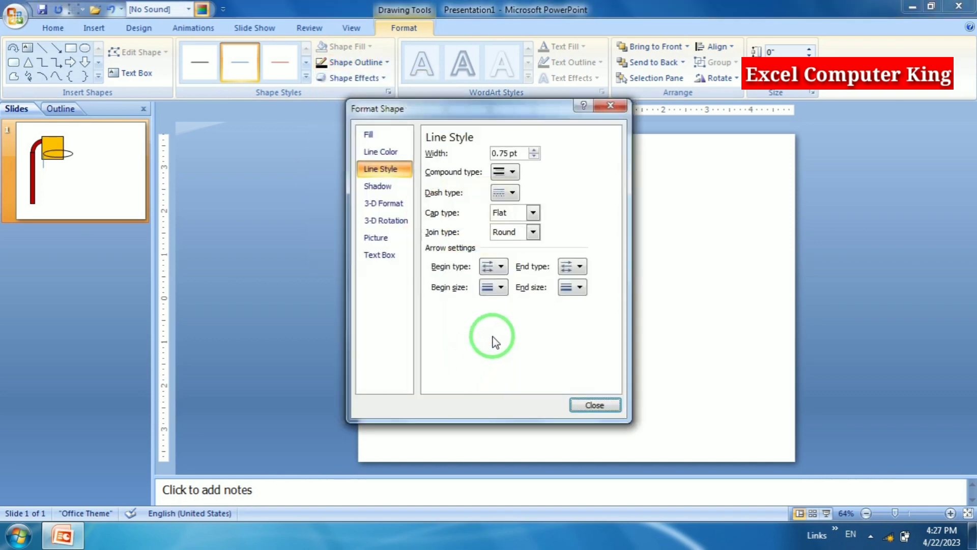
click(612, 105)
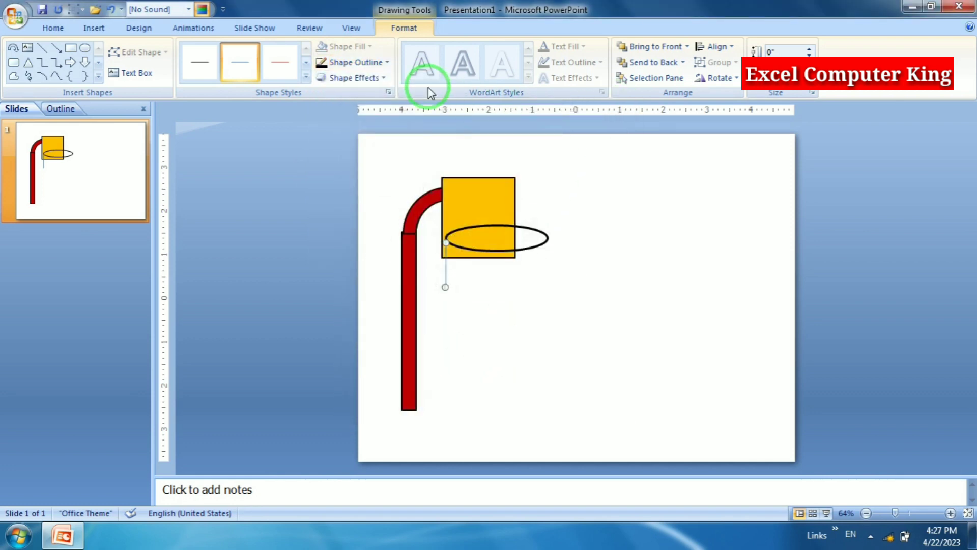
click(380, 63)
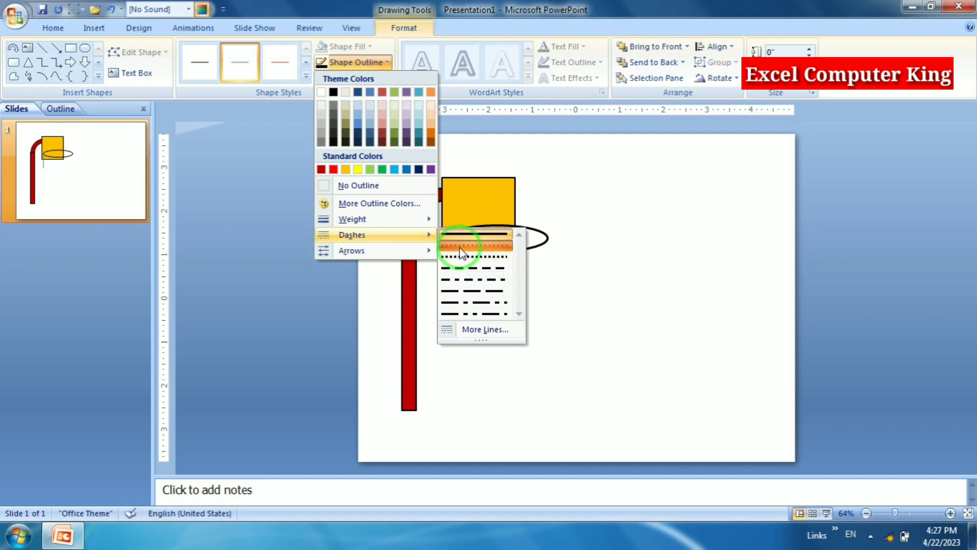
click(460, 247)
click(356, 63)
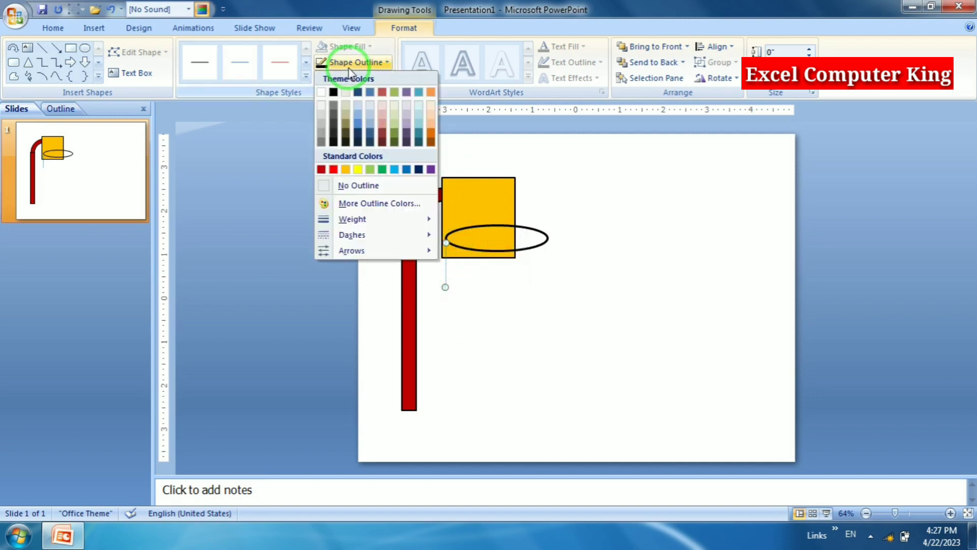
mouse_move(352, 219)
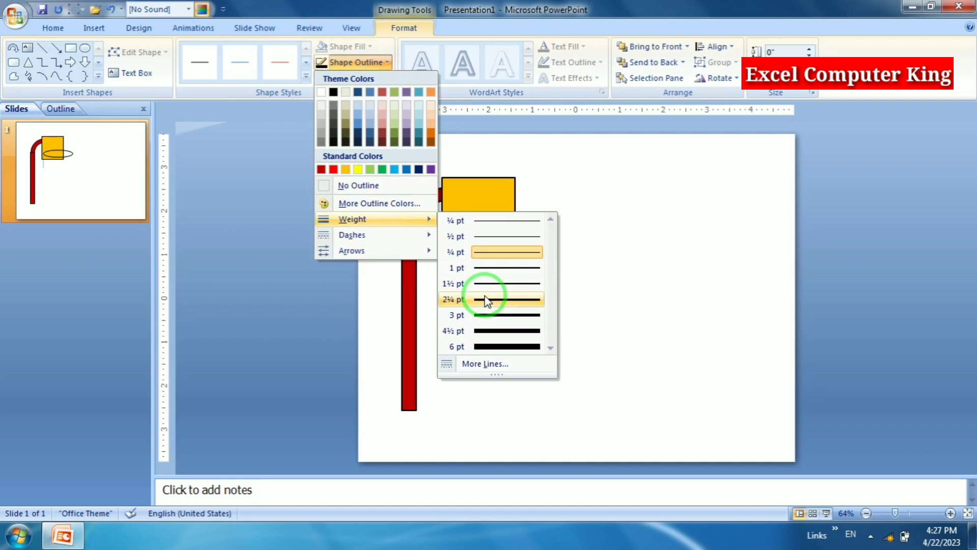
click(486, 301)
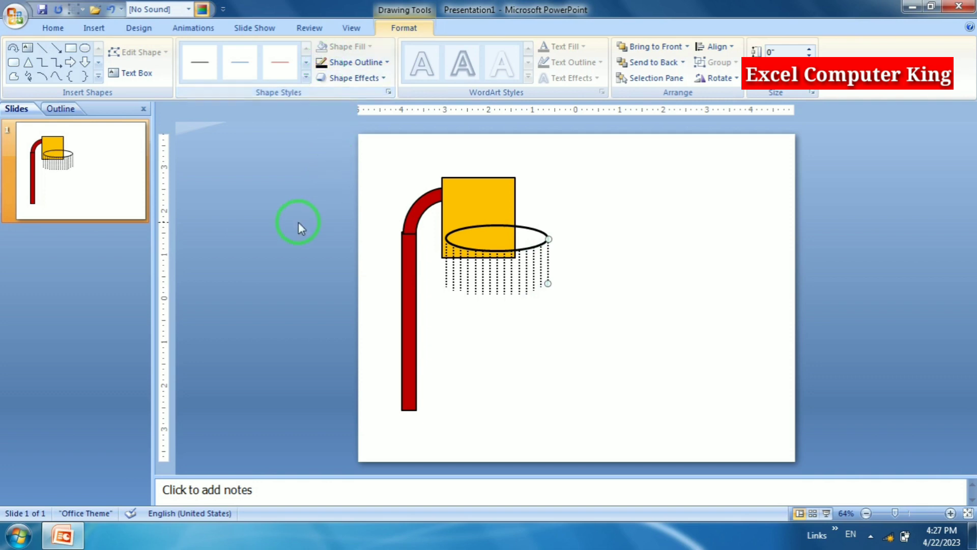
click(570, 325)
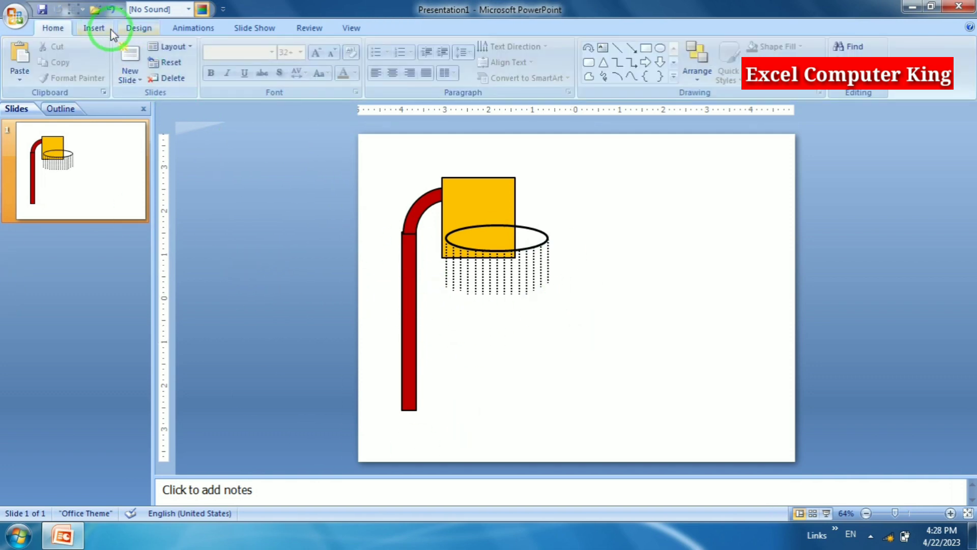
Step: Draw a wide rectangle across the bottom of the slide
click(94, 28)
click(152, 81)
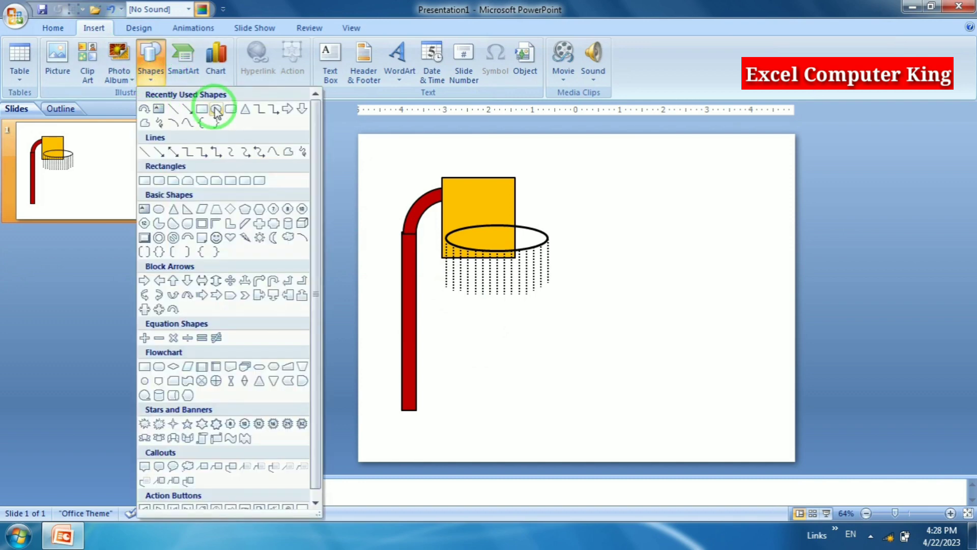
click(200, 112)
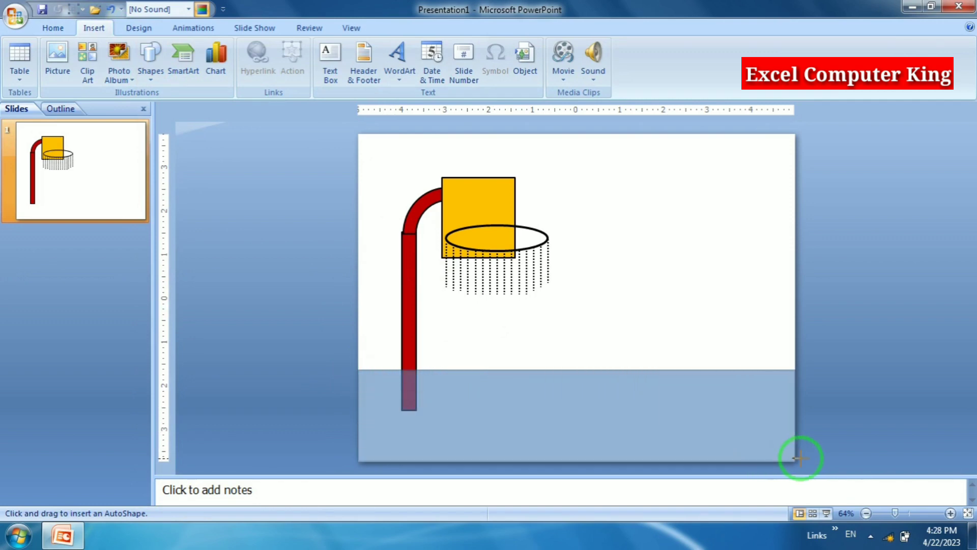
drag(373, 372, 796, 460)
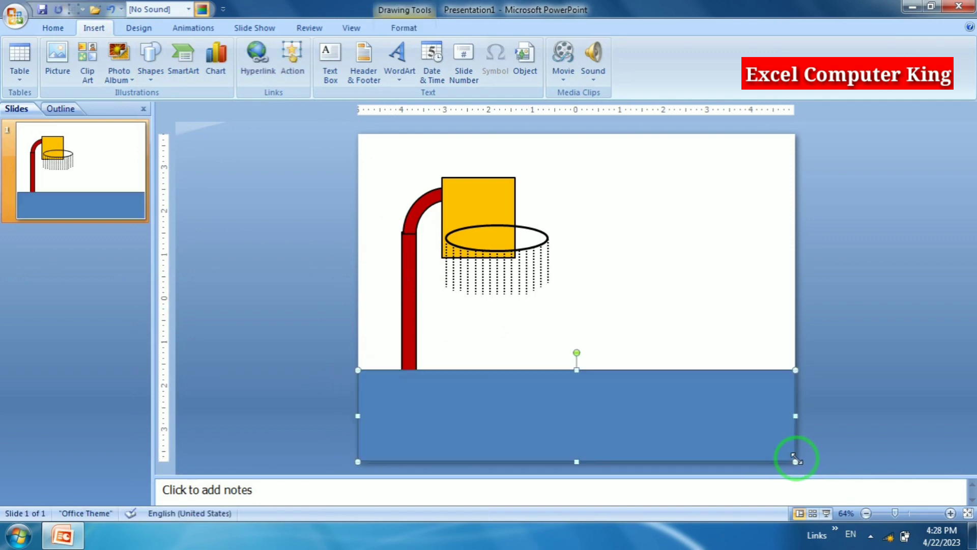
Step: Fill the ground rectangle with a green preset gradient
click(403, 28)
click(359, 49)
mouse_move(352, 234)
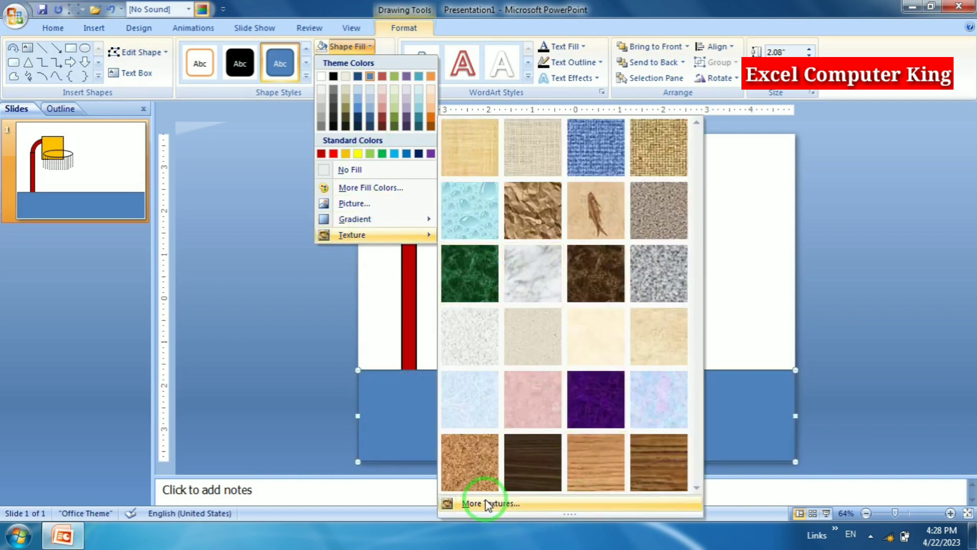
click(489, 503)
click(448, 176)
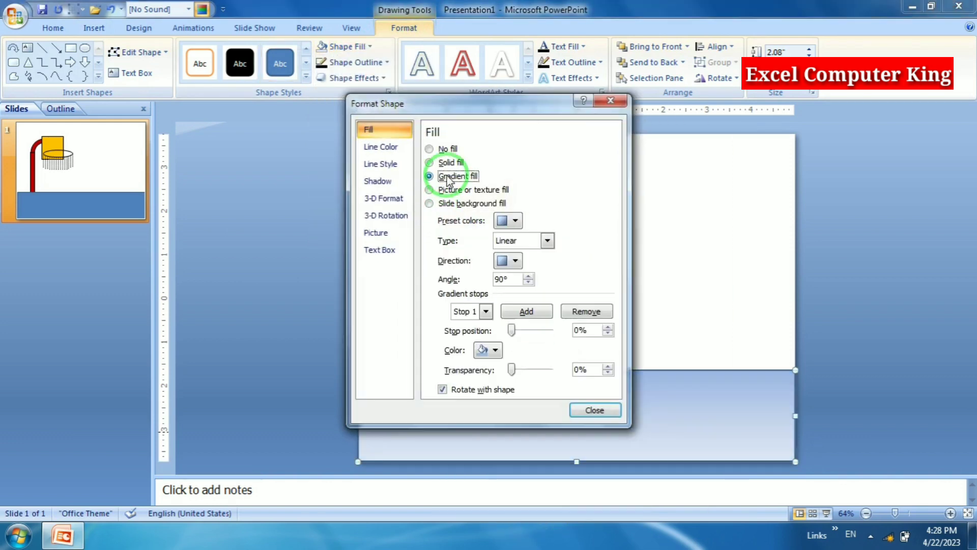
click(516, 225)
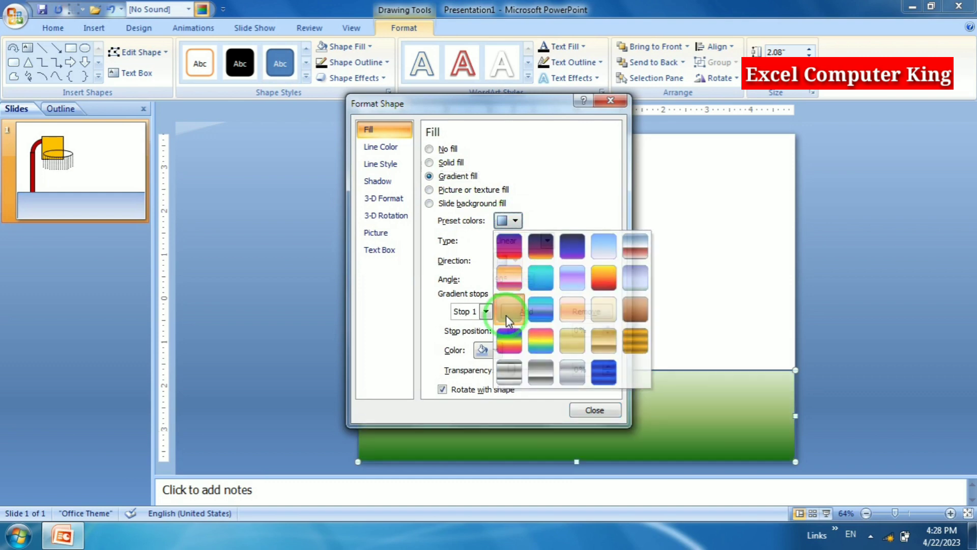
click(505, 316)
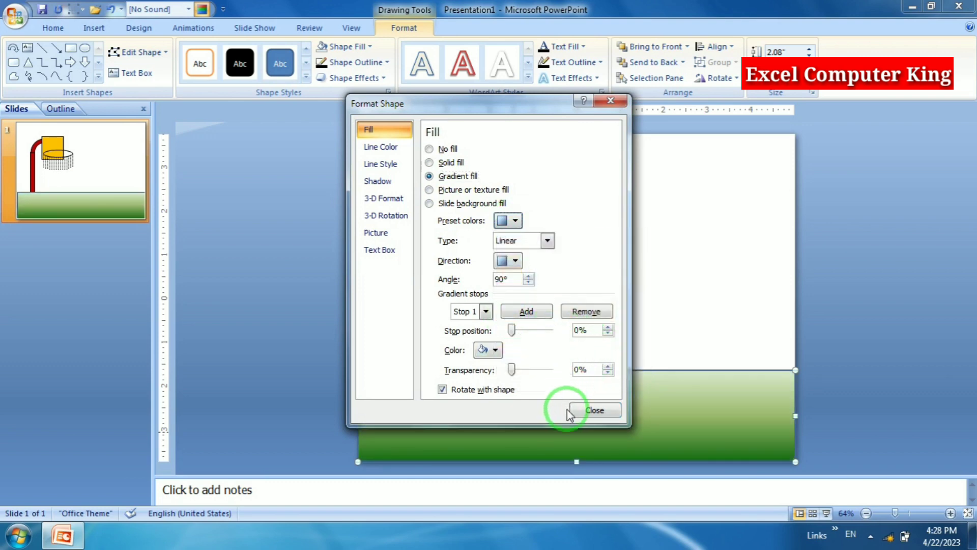
click(593, 410)
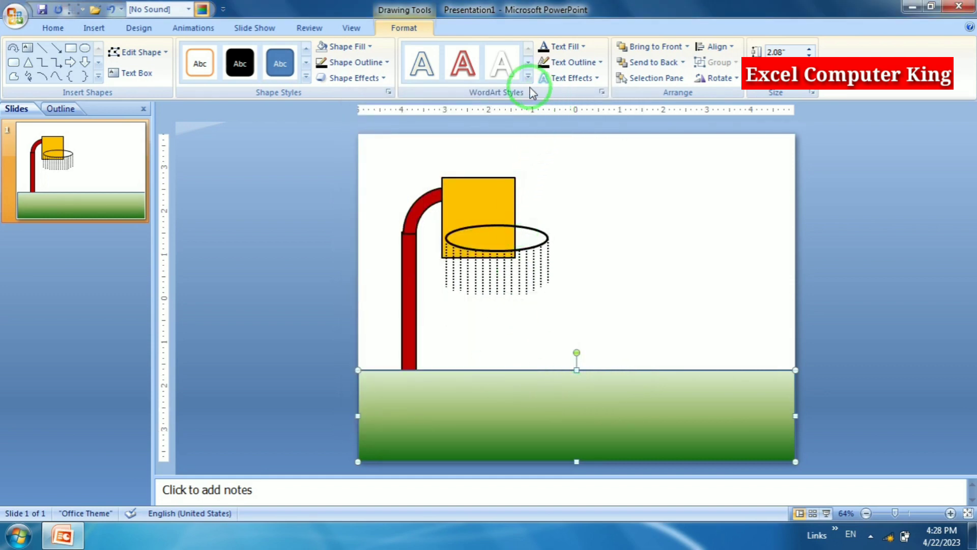
Step: Outline the green ground in black and send it behind the red pole
click(379, 60)
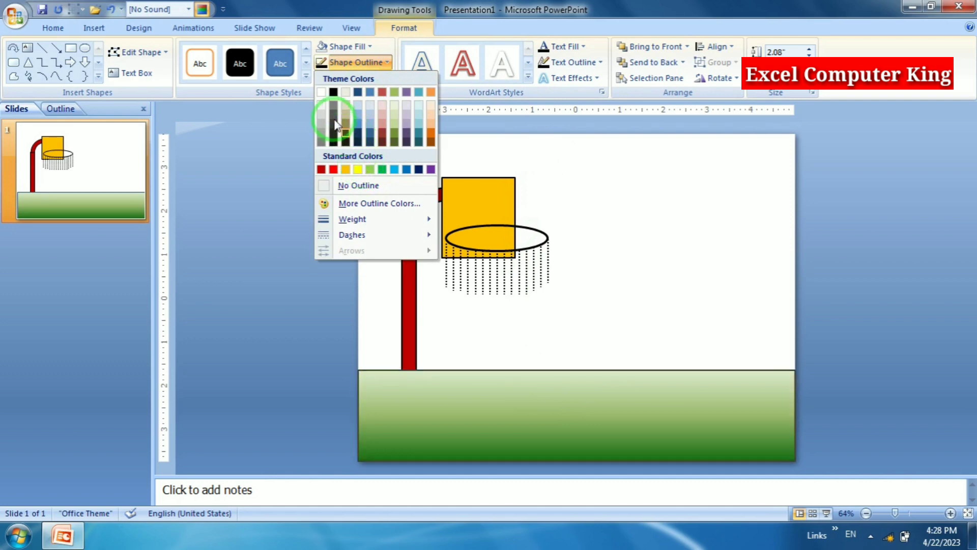
click(333, 92)
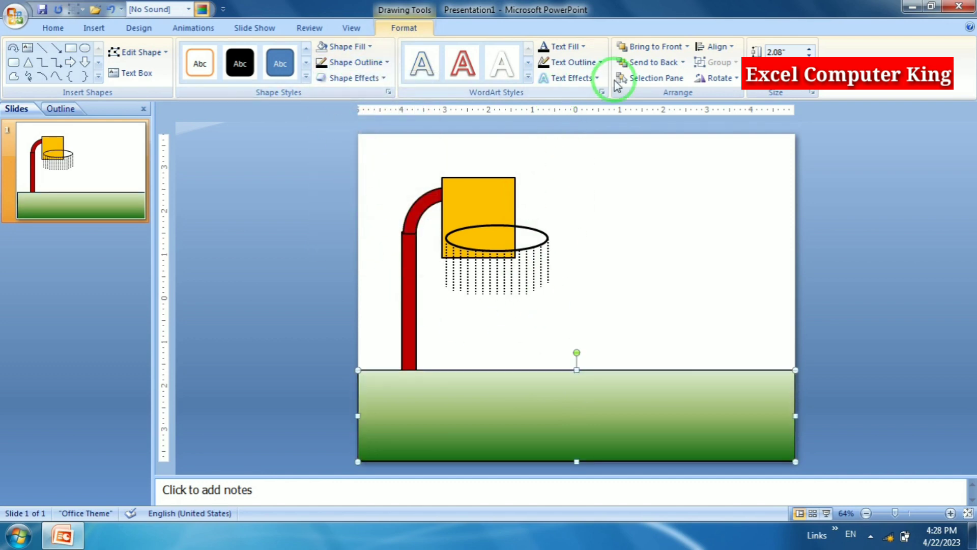
click(654, 66)
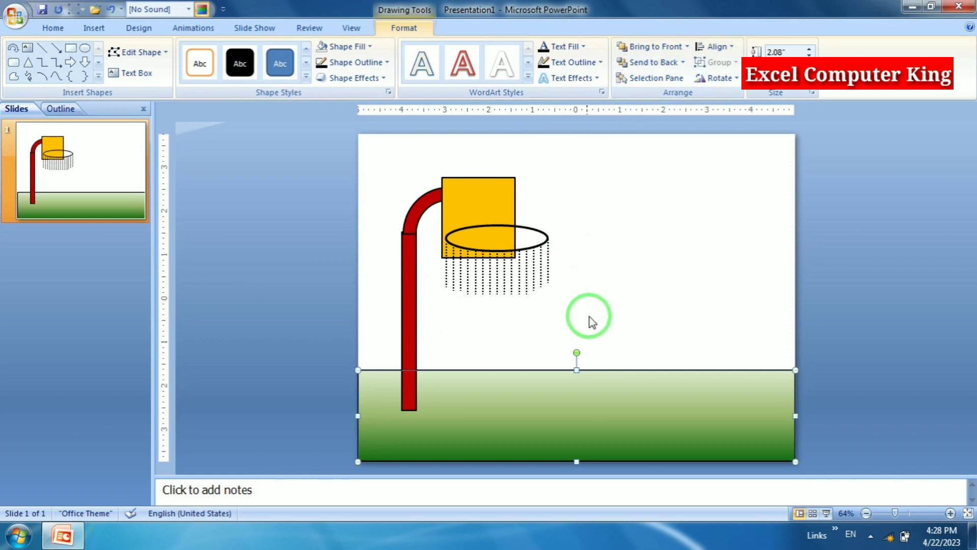
click(535, 368)
click(503, 404)
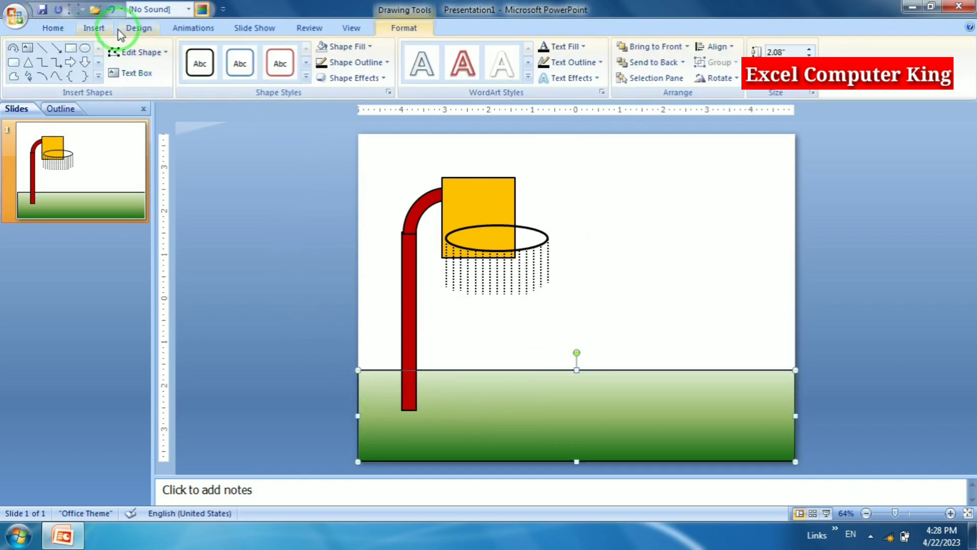
click(94, 28)
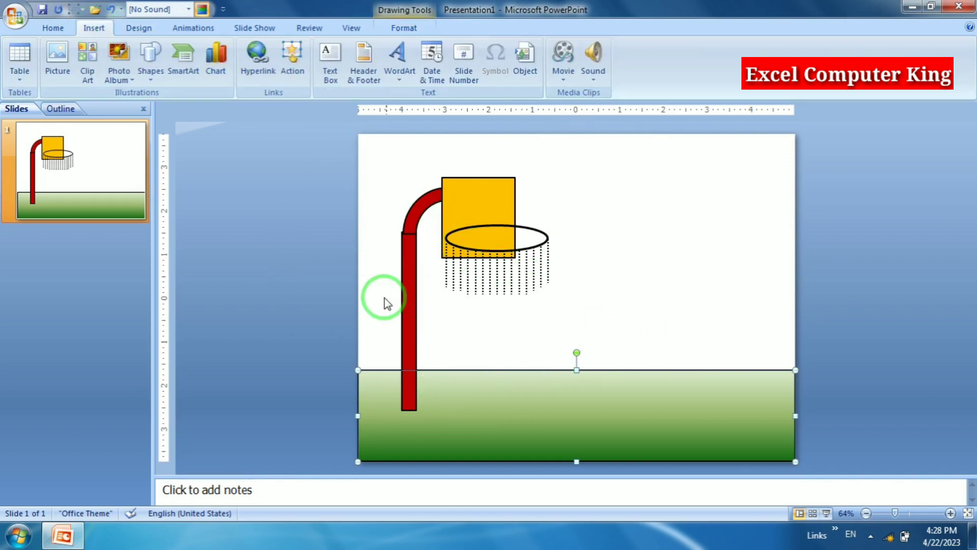
click(148, 31)
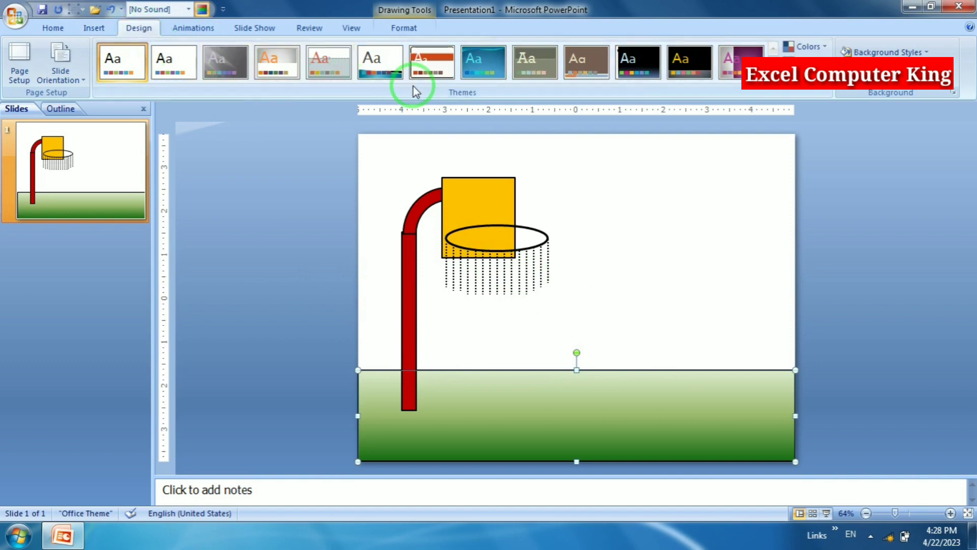
Step: Apply the Concourse theme and drag the ground's top edge down to shorten it
click(379, 60)
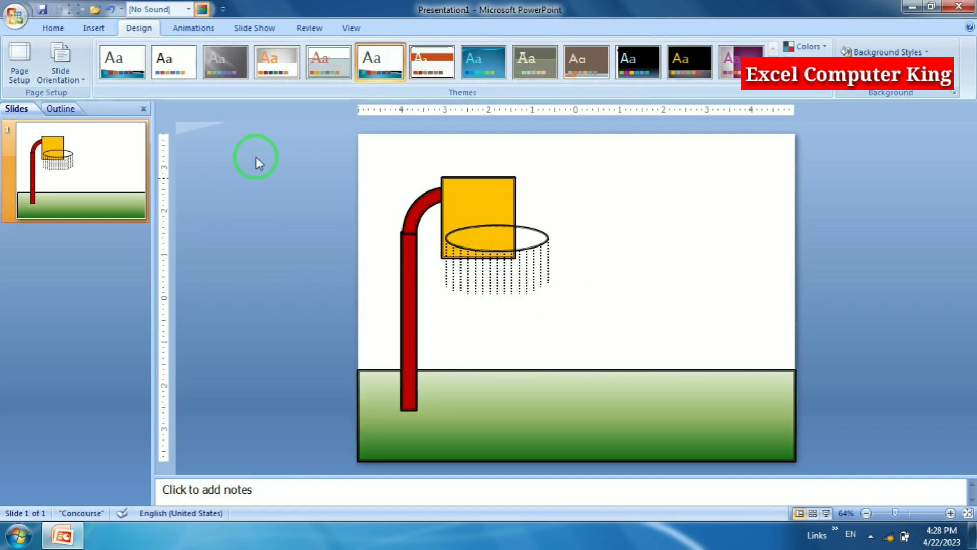
click(602, 382)
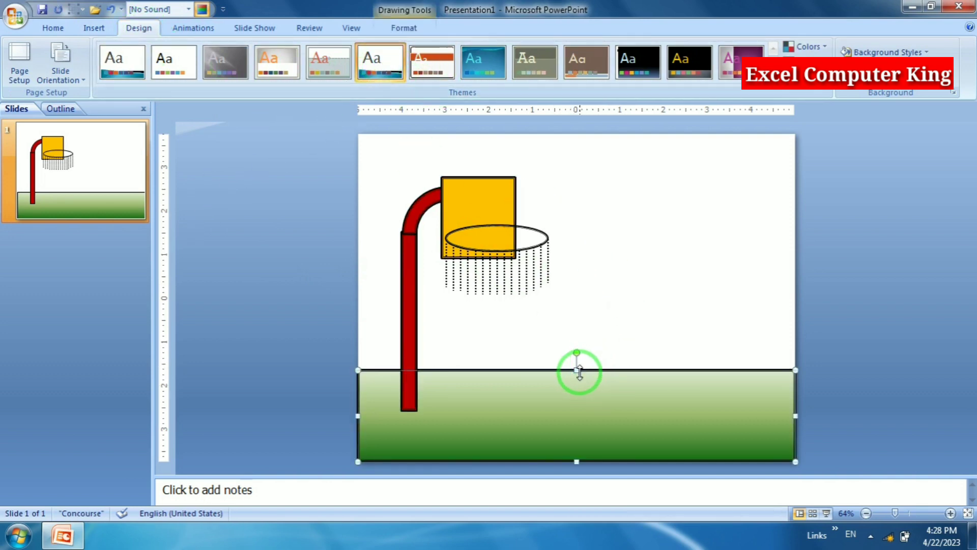
drag(576, 369, 576, 399)
click(404, 442)
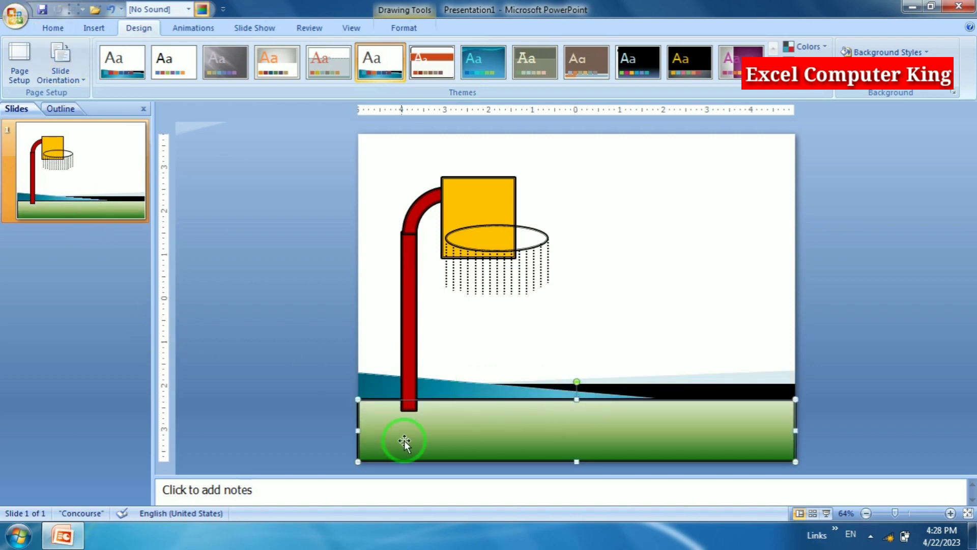
click(598, 334)
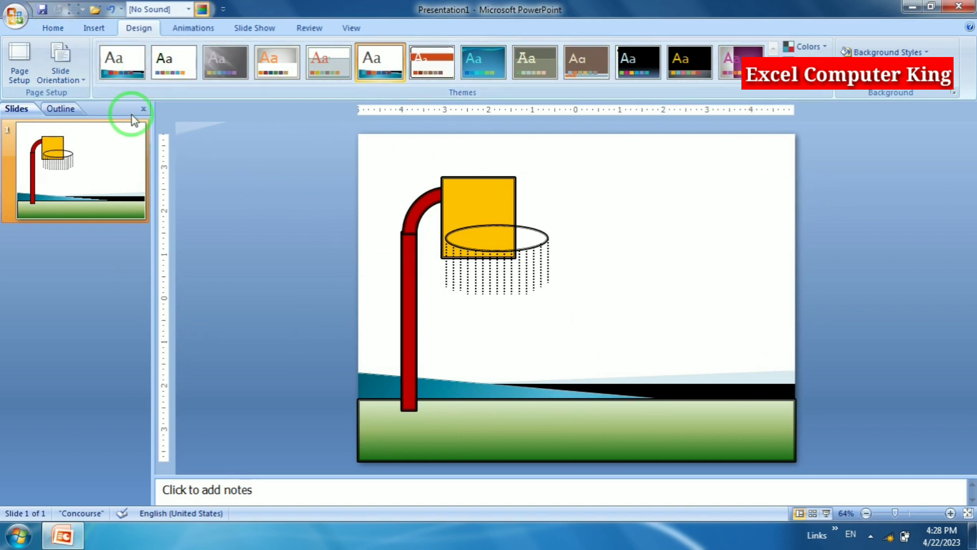
click(96, 30)
Step: Open the Clip Art pane, list all clips, then search for 'ball'
click(90, 53)
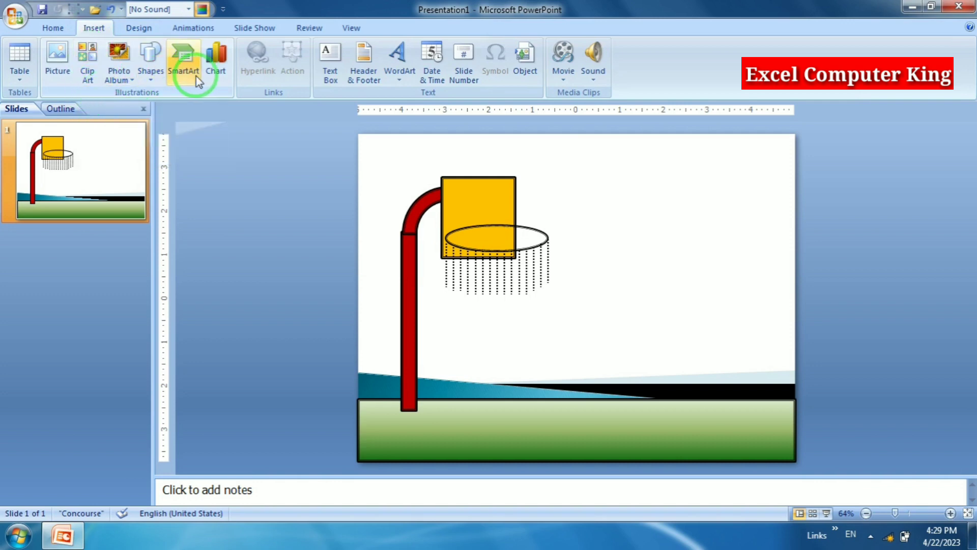
click(85, 59)
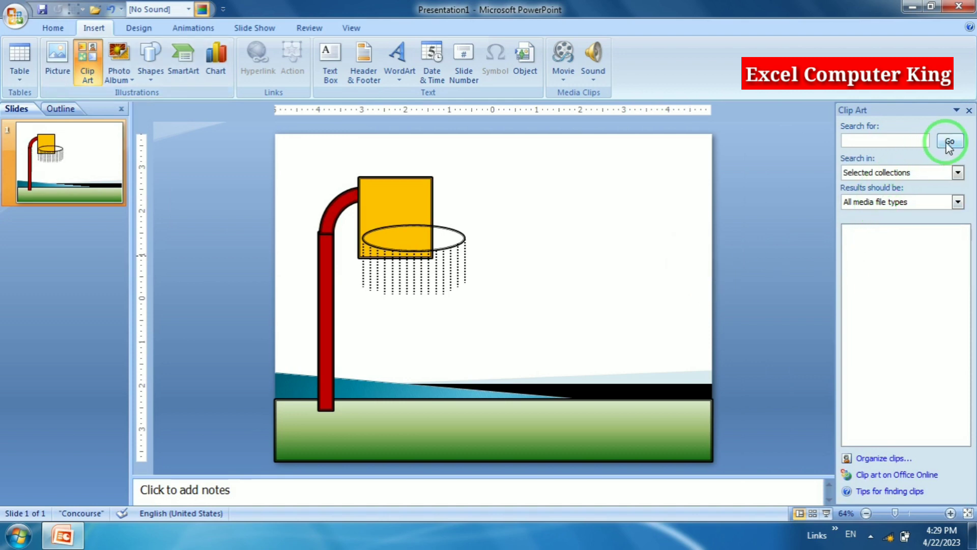
click(948, 142)
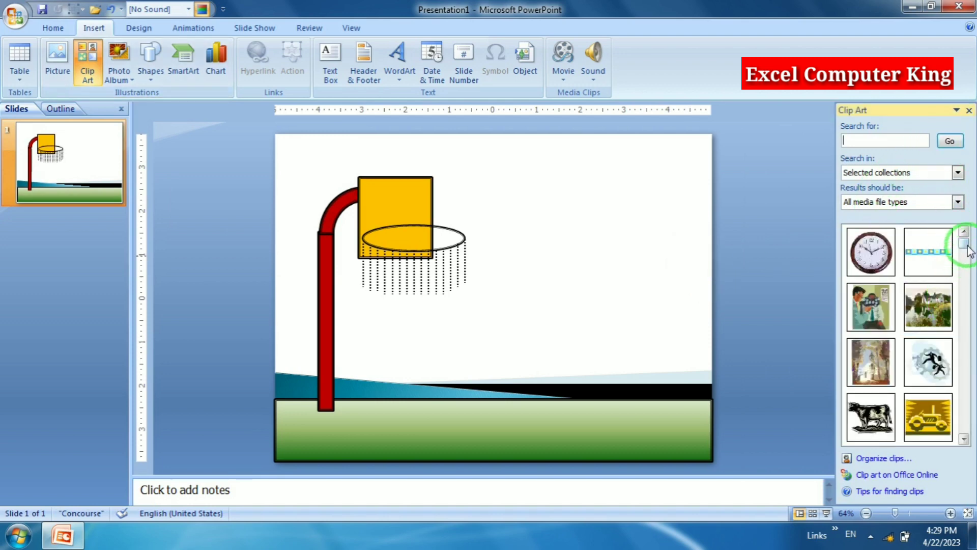
drag(965, 248, 963, 329)
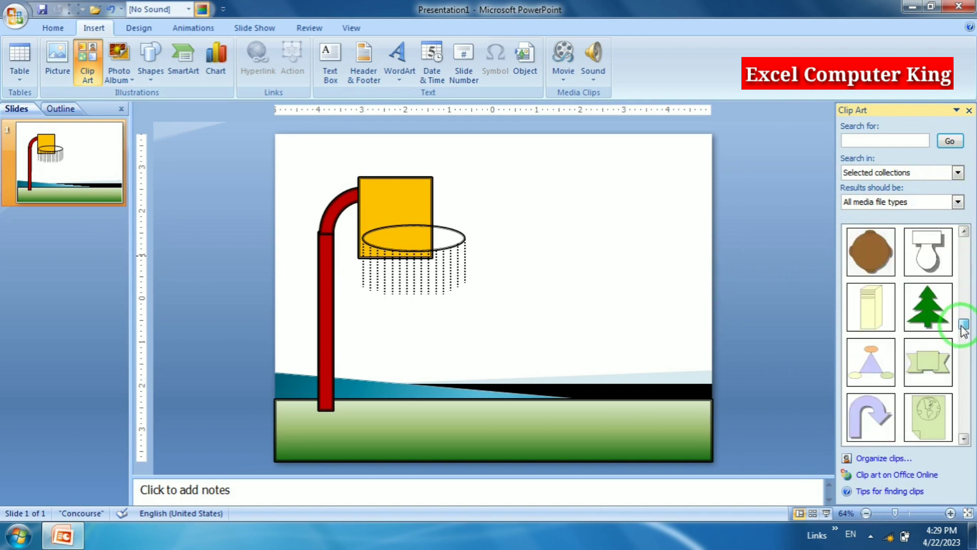
drag(963, 330, 964, 302)
click(859, 145)
text(ball)
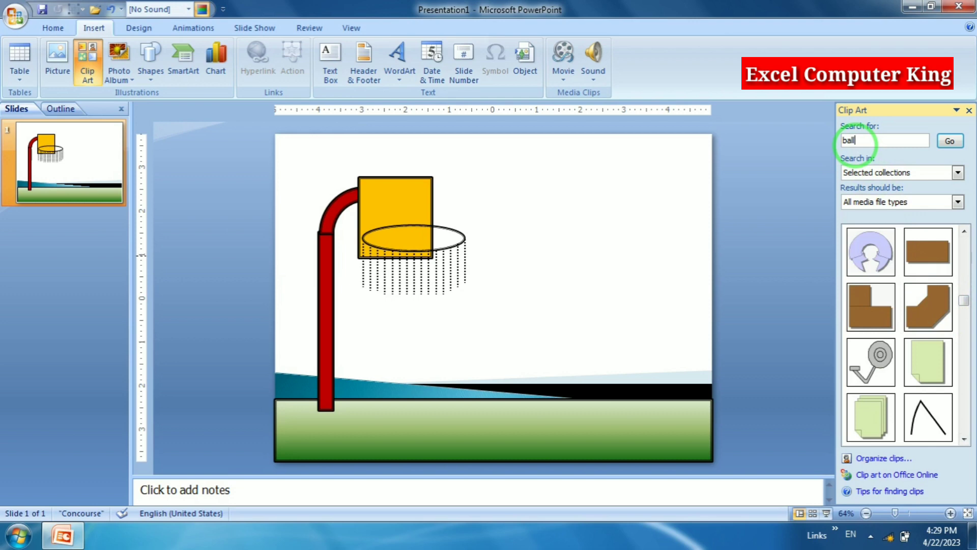
key(Return)
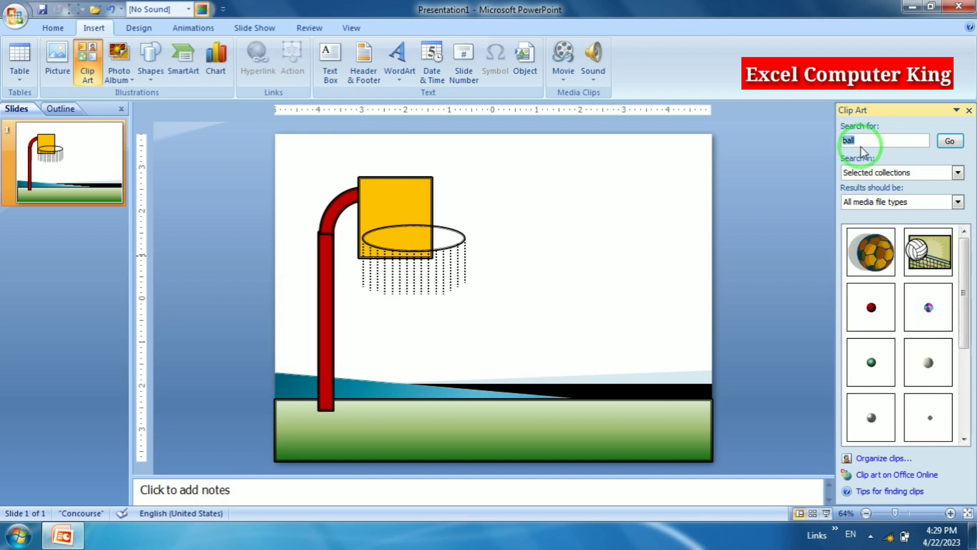
Step: Insert the patterned ball clip art and make its grey background transparent
click(870, 252)
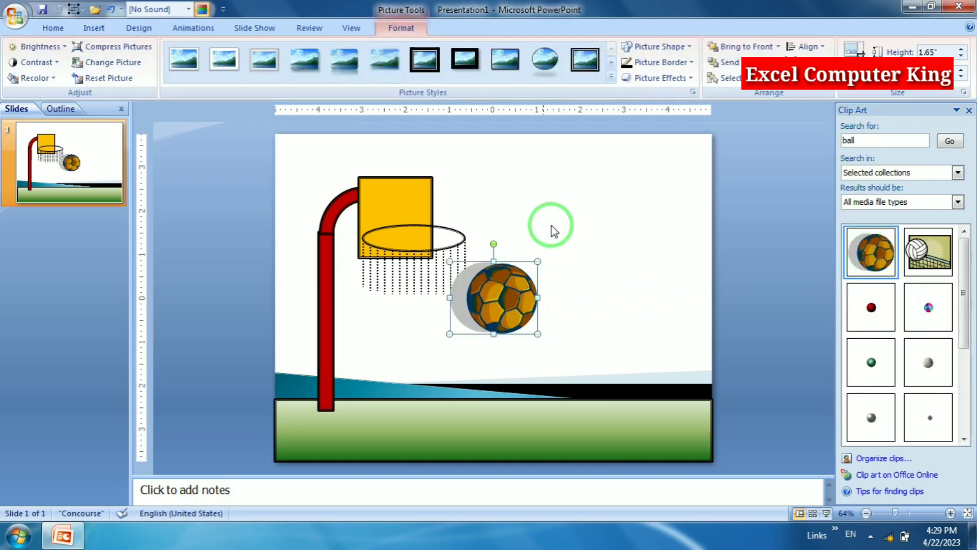
click(35, 79)
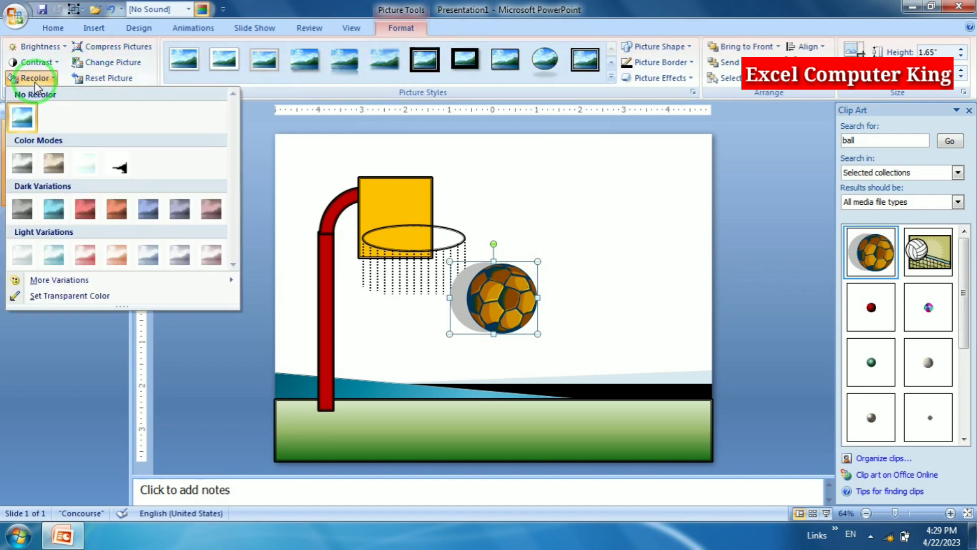
click(51, 295)
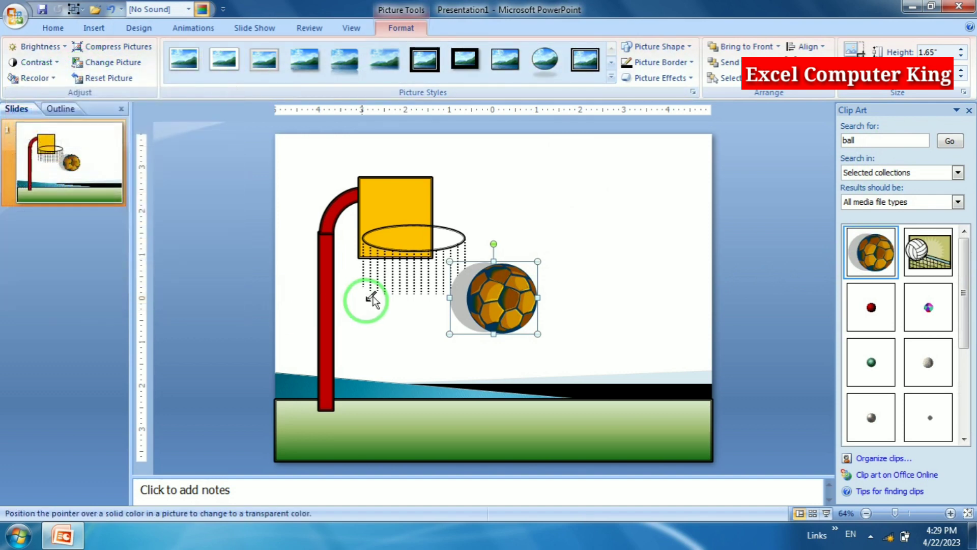
click(461, 280)
Step: Move the ball onto the grass at lower right and shrink it to 1.06 inches tall
mouse_move(512, 302)
mouse_down()
mouse_move(654, 359)
mouse_move(660, 398)
mouse_up()
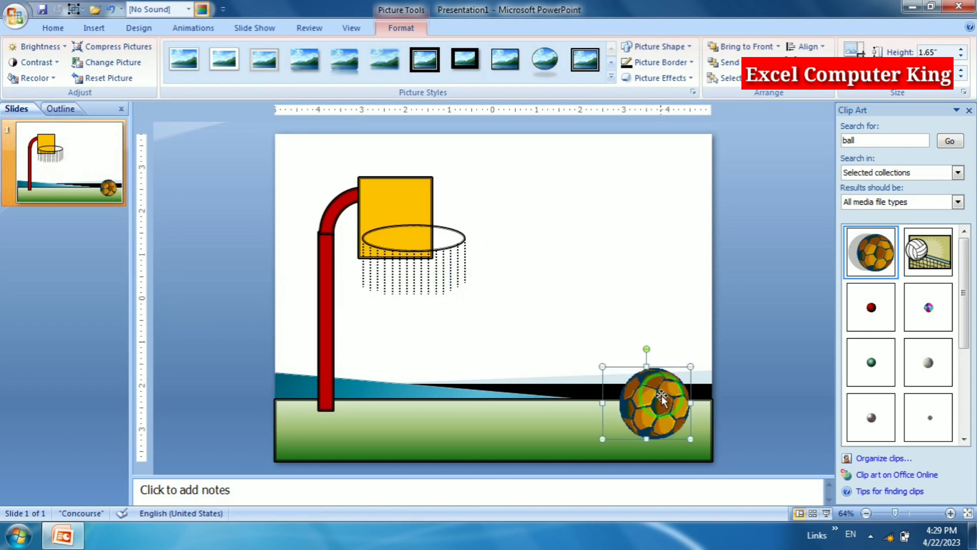
drag(690, 366, 659, 391)
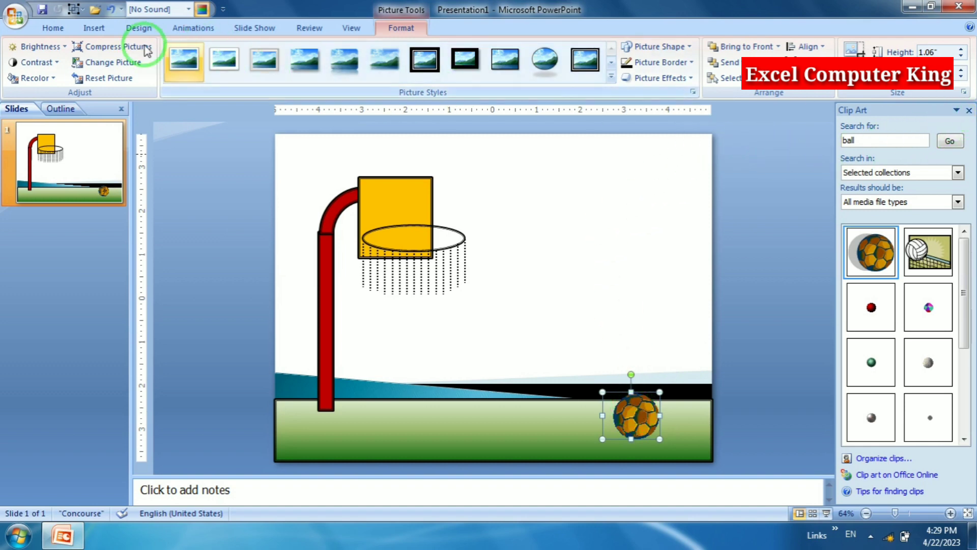
click(93, 29)
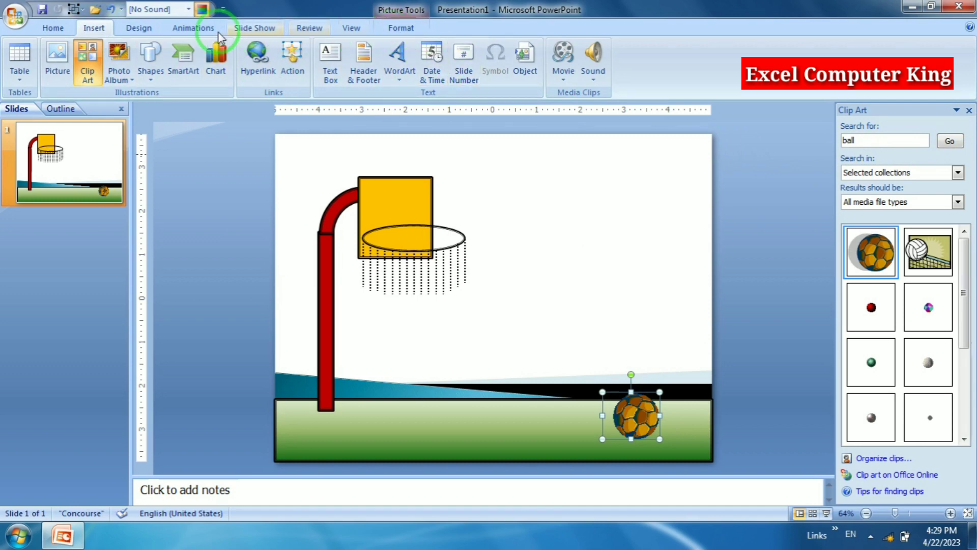
Step: Add a Spin emphasis effect to the ball in the Custom Animation pane
click(177, 29)
click(87, 73)
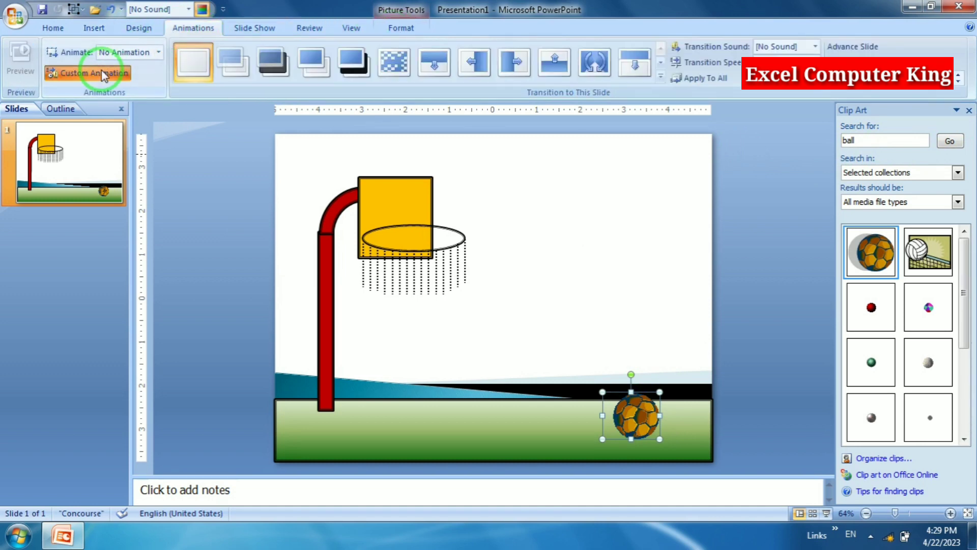
click(894, 129)
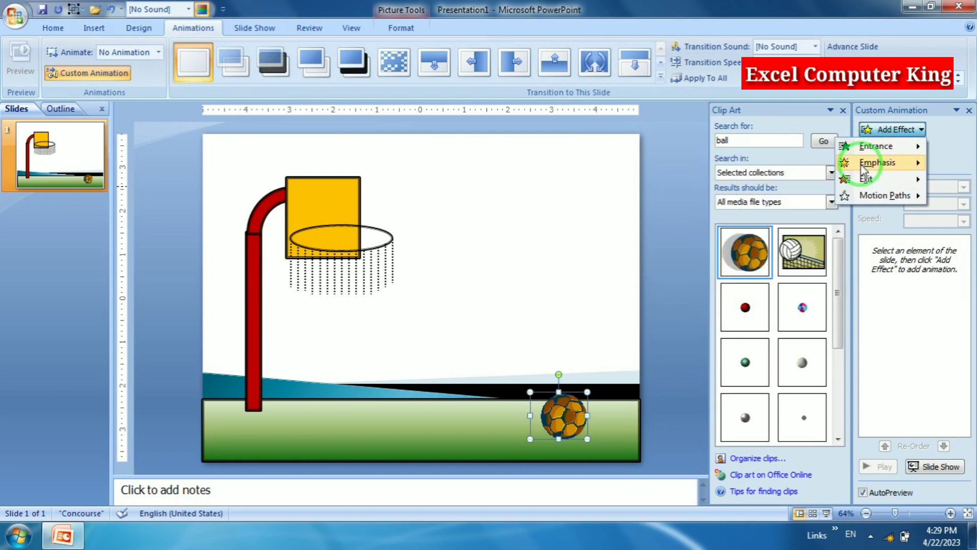
mouse_move(878, 162)
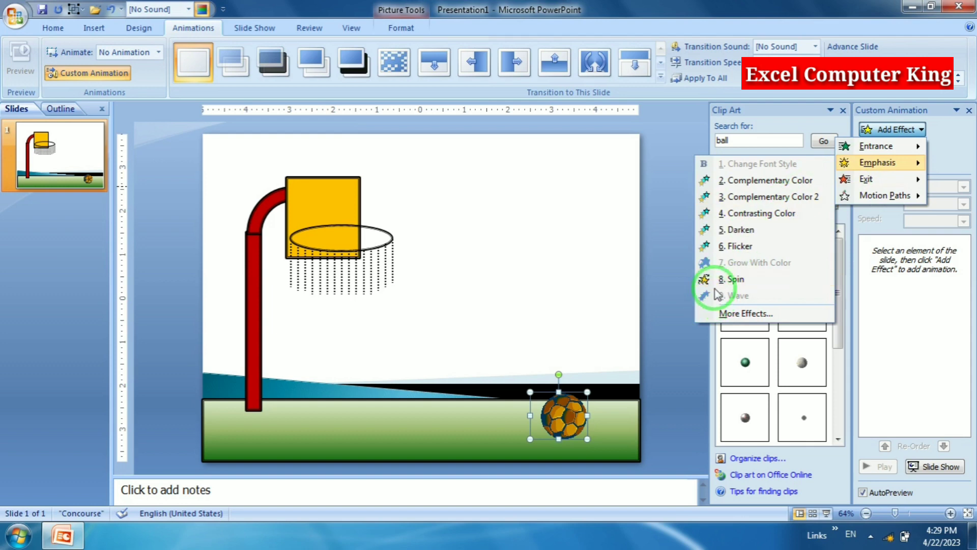
click(718, 279)
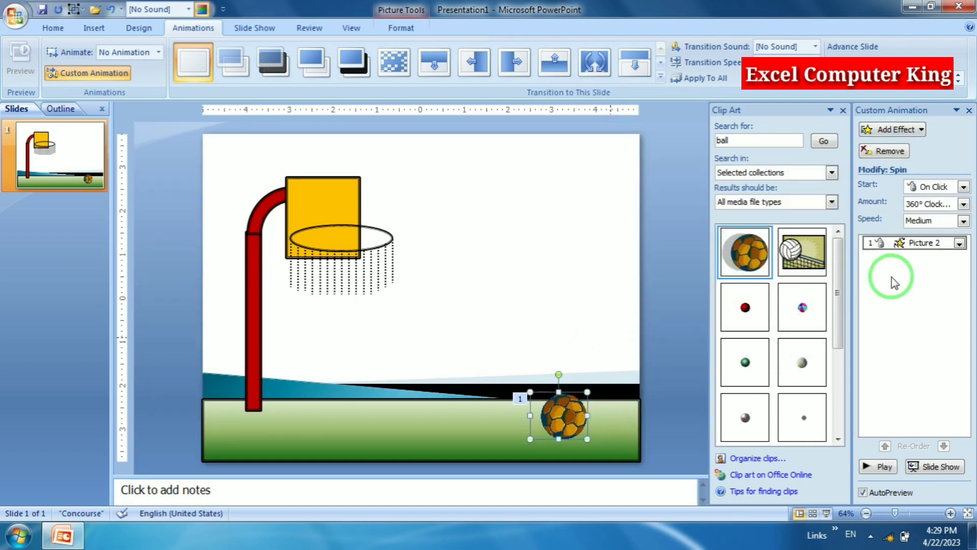
Step: Set the Spin to start With Previous and repeat 600 times
right_click(905, 247)
click(887, 275)
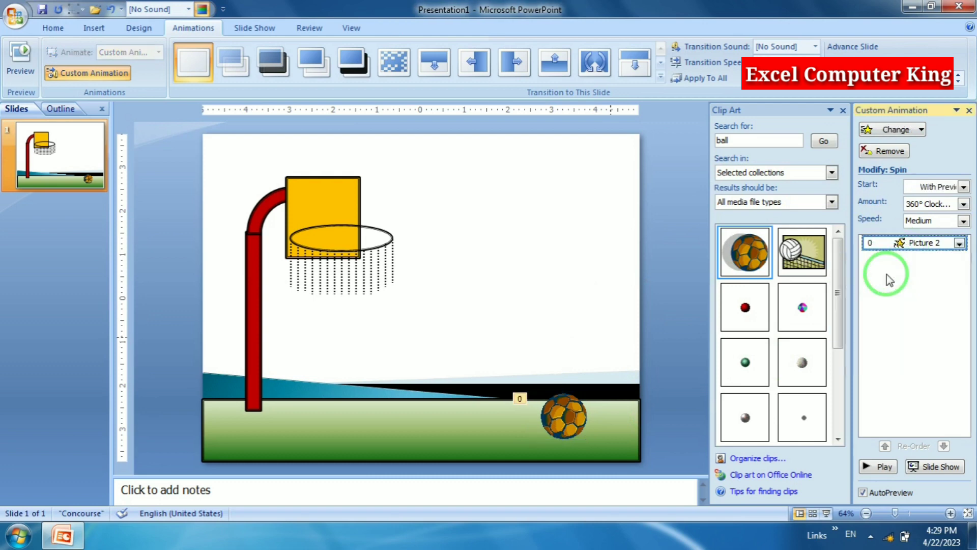
right_click(910, 249)
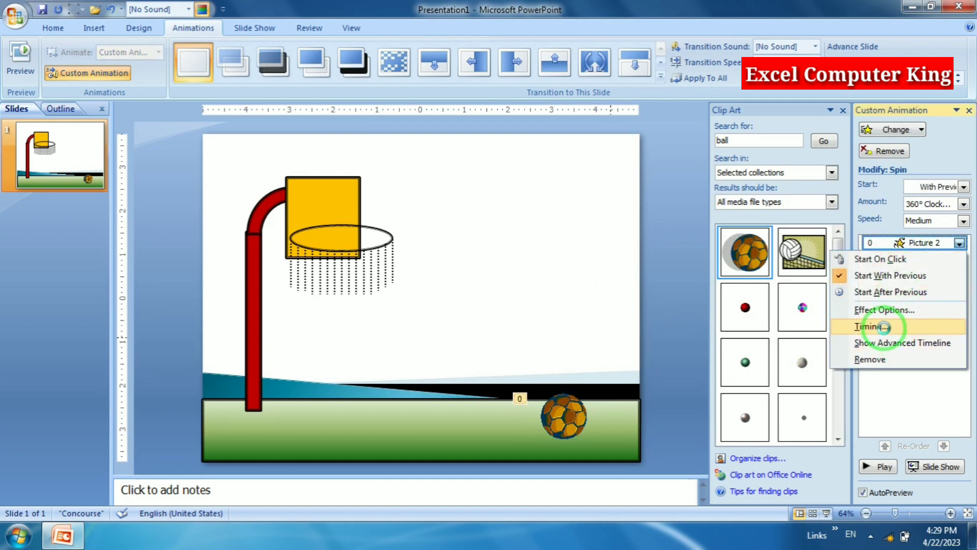
click(883, 326)
click(450, 249)
text(6000)
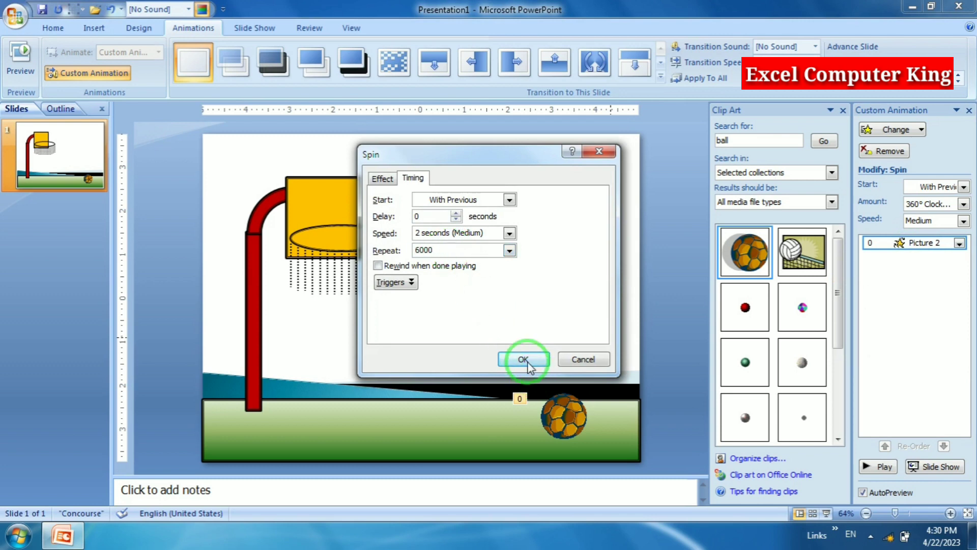
click(523, 358)
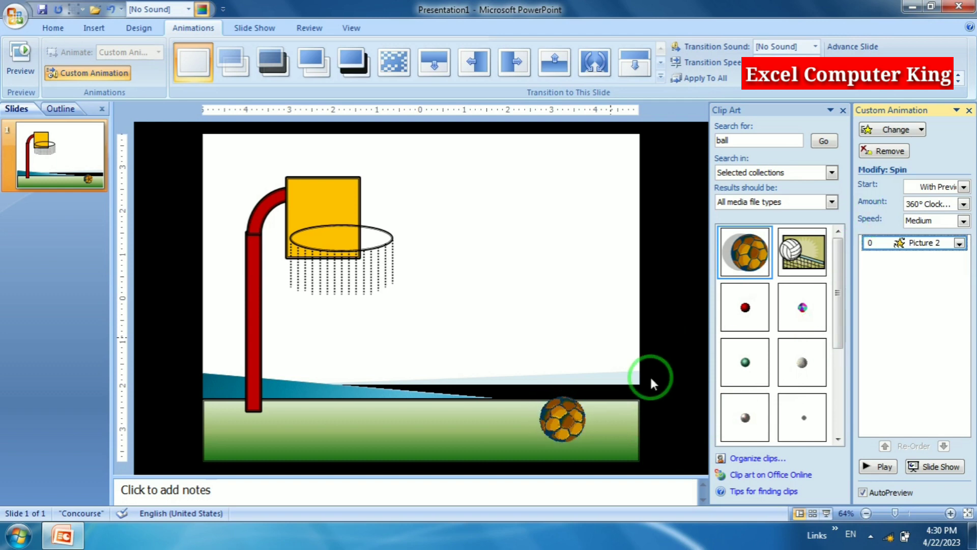
Step: Select the ball and set its spin speed to Fast
click(560, 415)
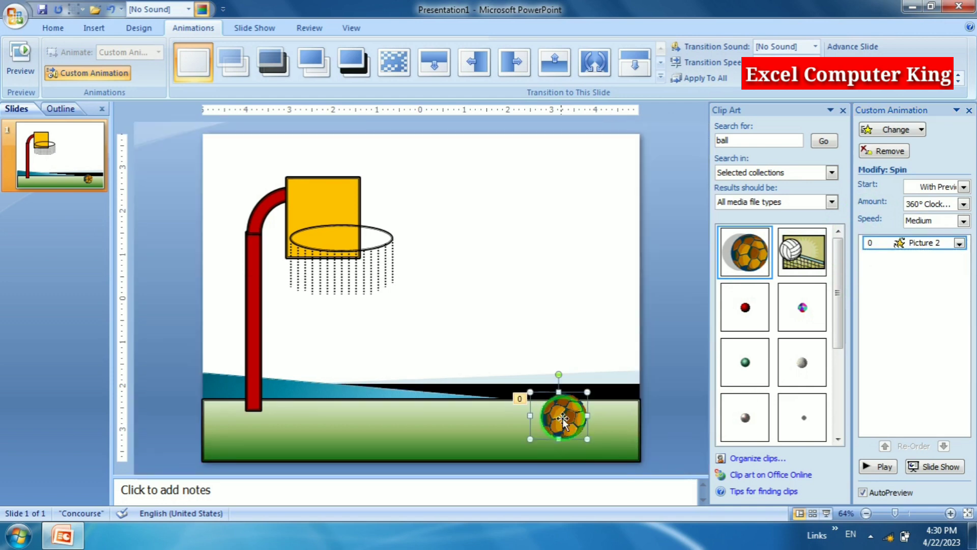
drag(562, 420, 589, 415)
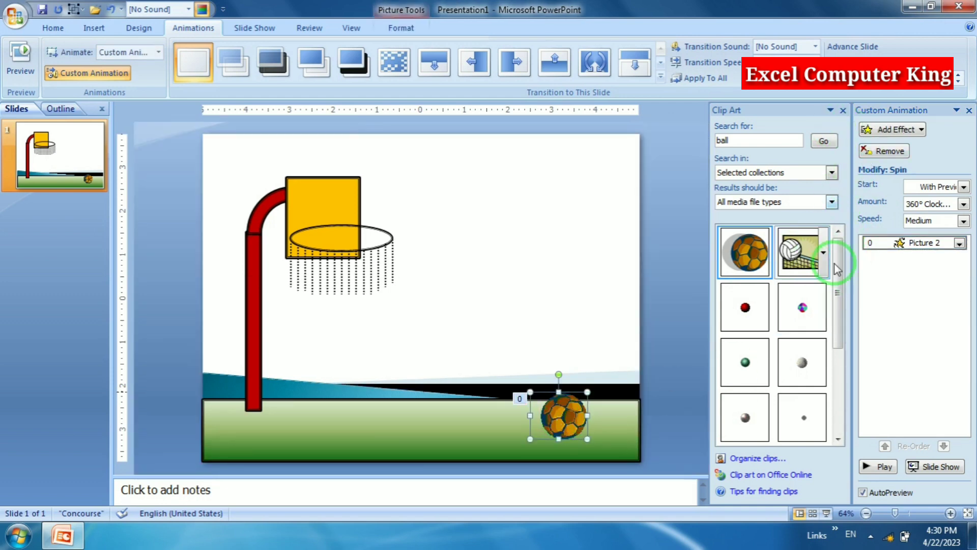
click(917, 221)
click(915, 261)
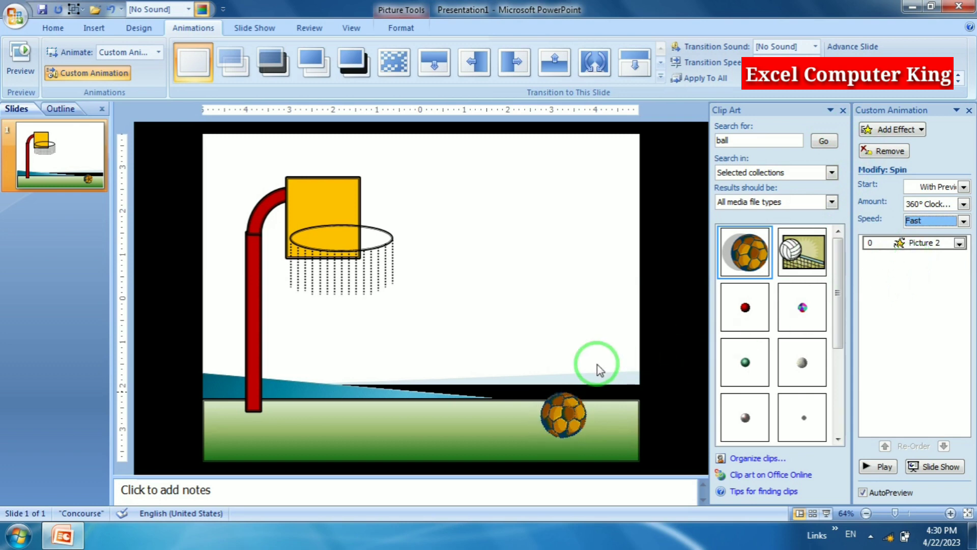
Step: Reselect the ball and close the Clip Art task pane
click(633, 366)
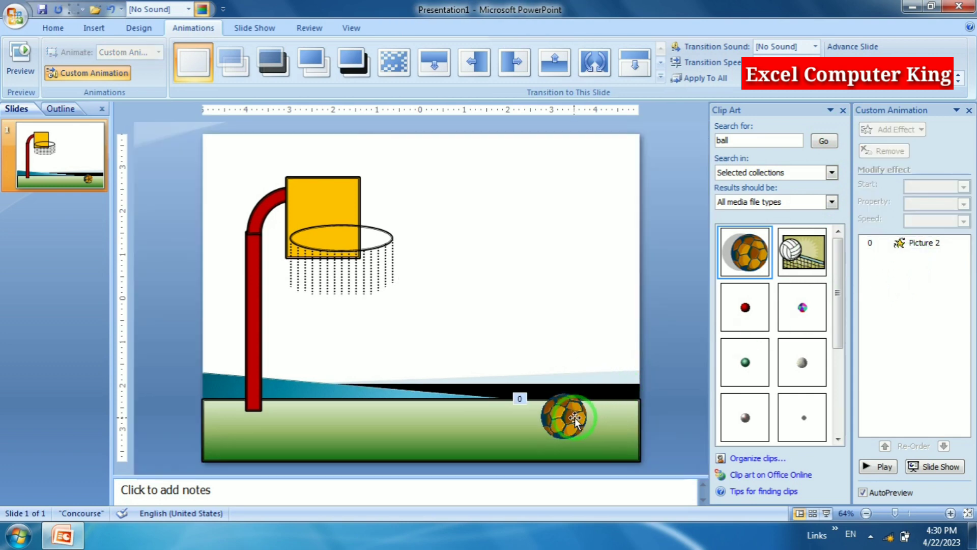
click(571, 416)
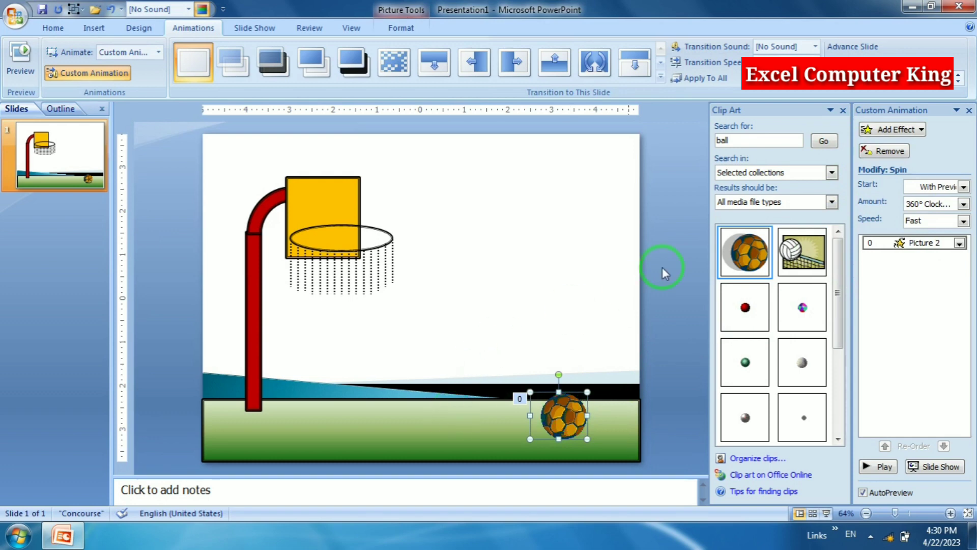
click(843, 110)
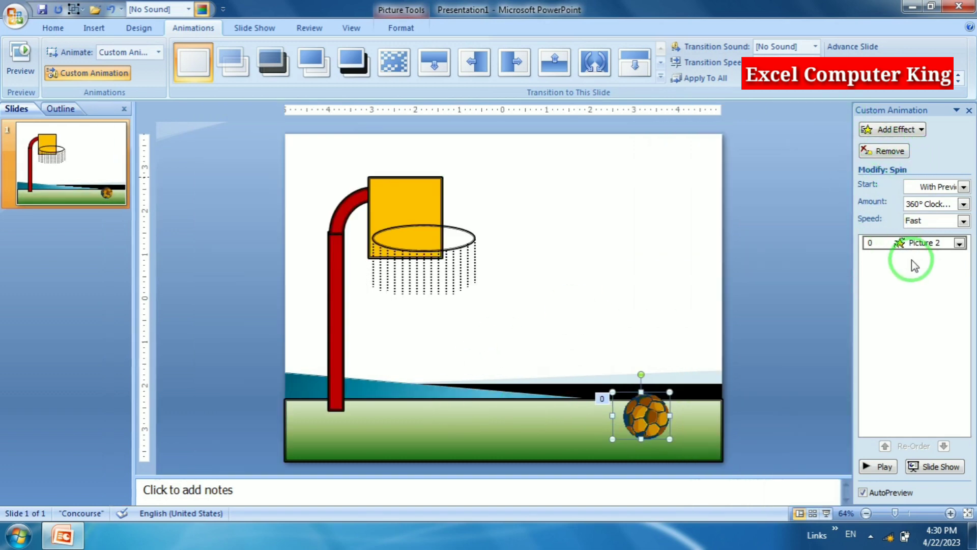
click(908, 130)
click(855, 200)
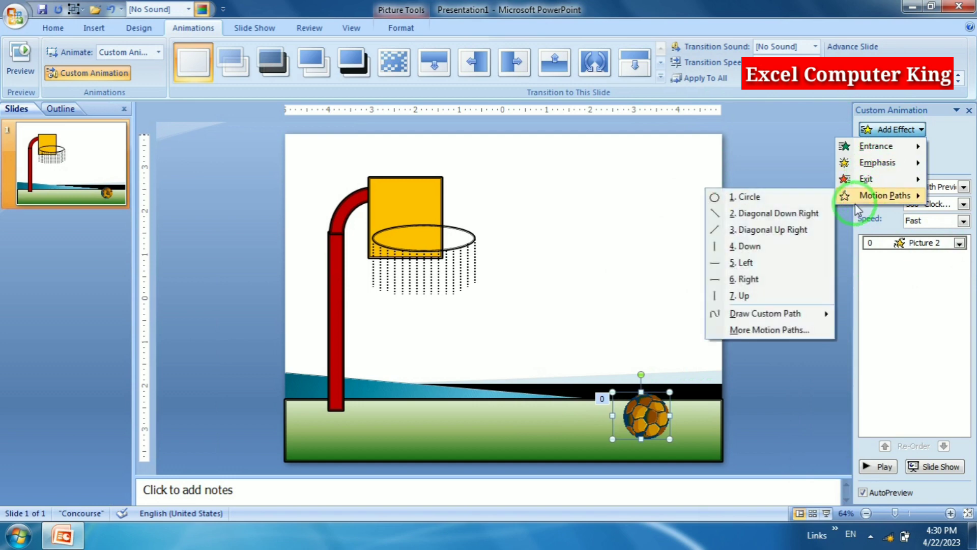
mouse_move(765, 313)
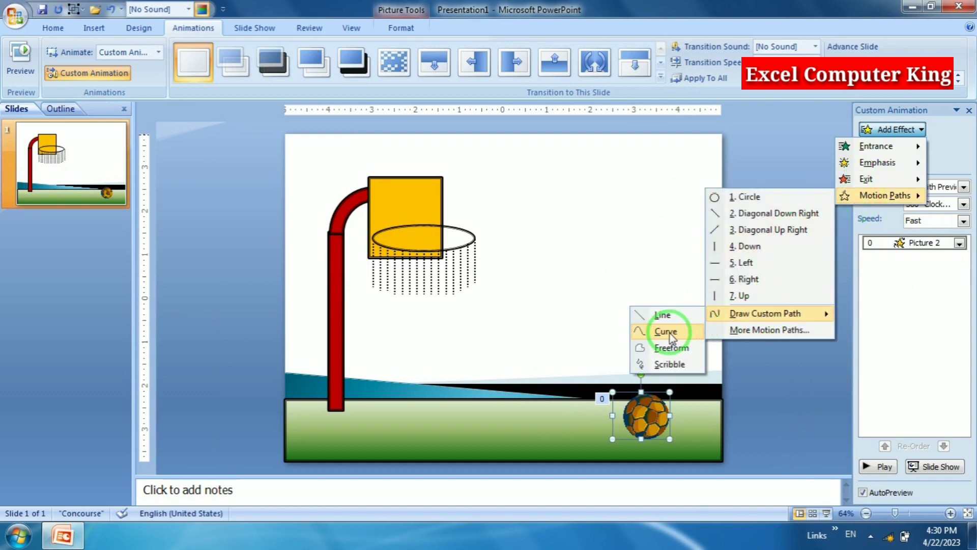
click(664, 331)
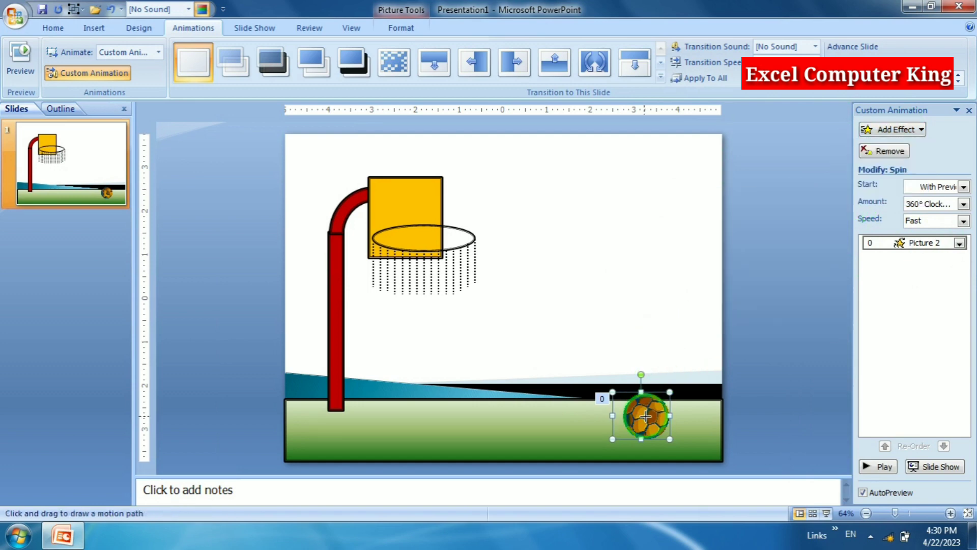
click(646, 415)
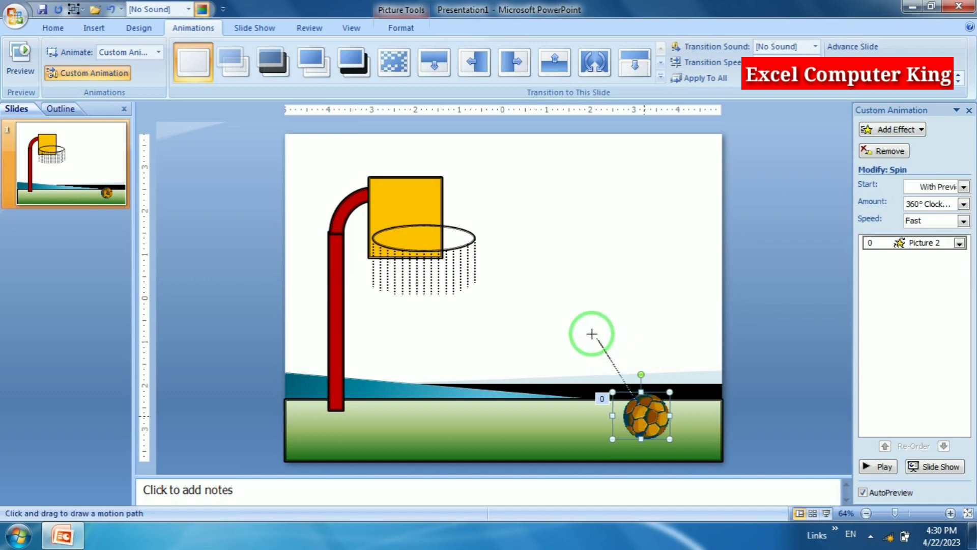
click(417, 229)
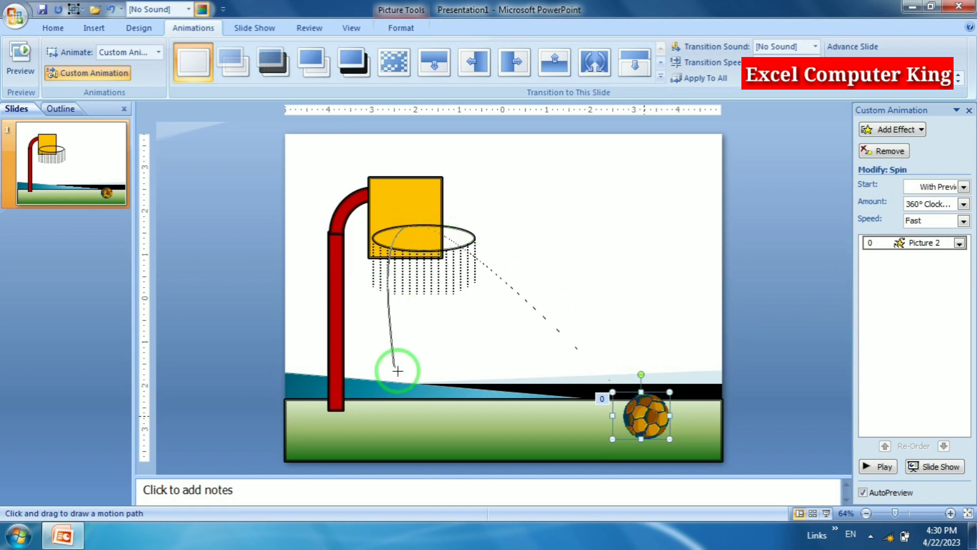
click(404, 436)
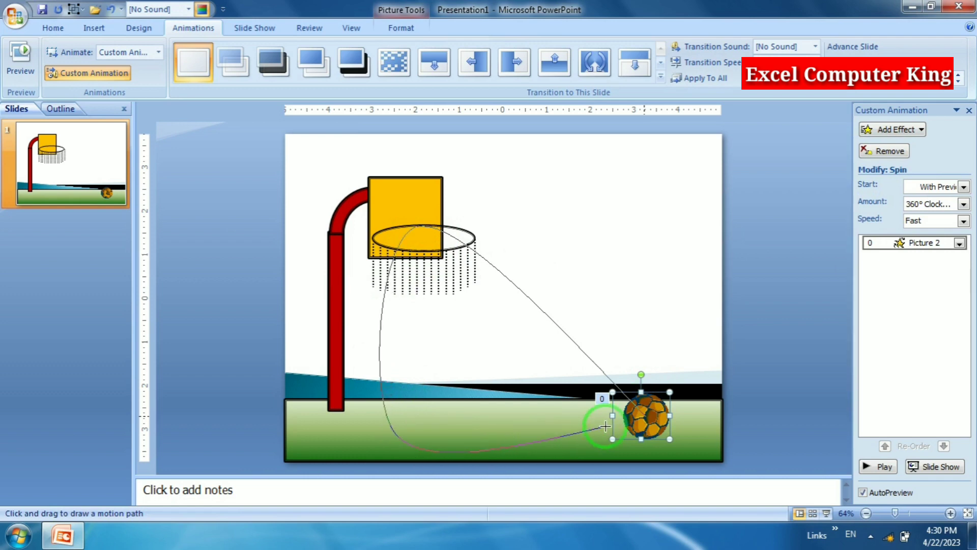
click(645, 417)
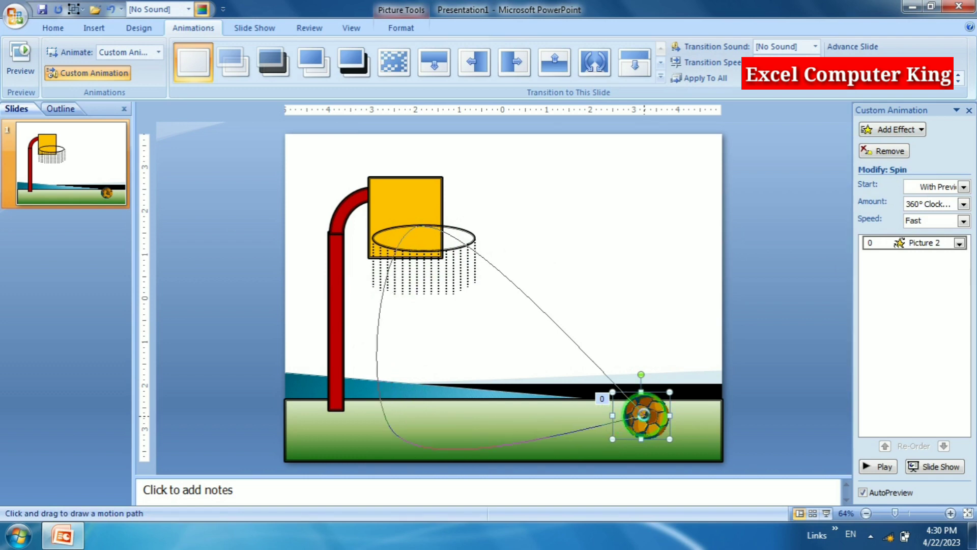
click(643, 415)
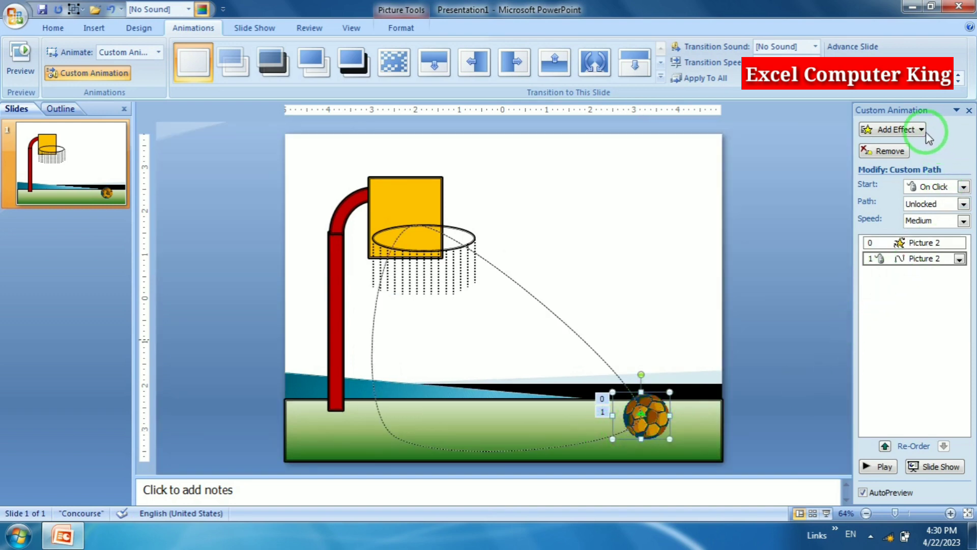
click(888, 151)
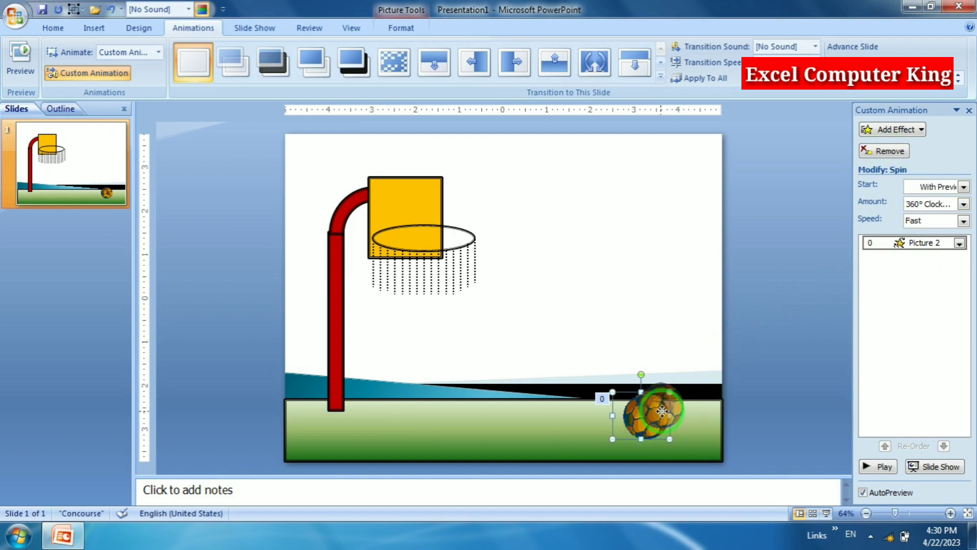
Step: Nudge the ball up, then draw a curved custom path from the ball through the hoop and back
drag(646, 425, 661, 414)
click(897, 131)
mouse_move(884, 195)
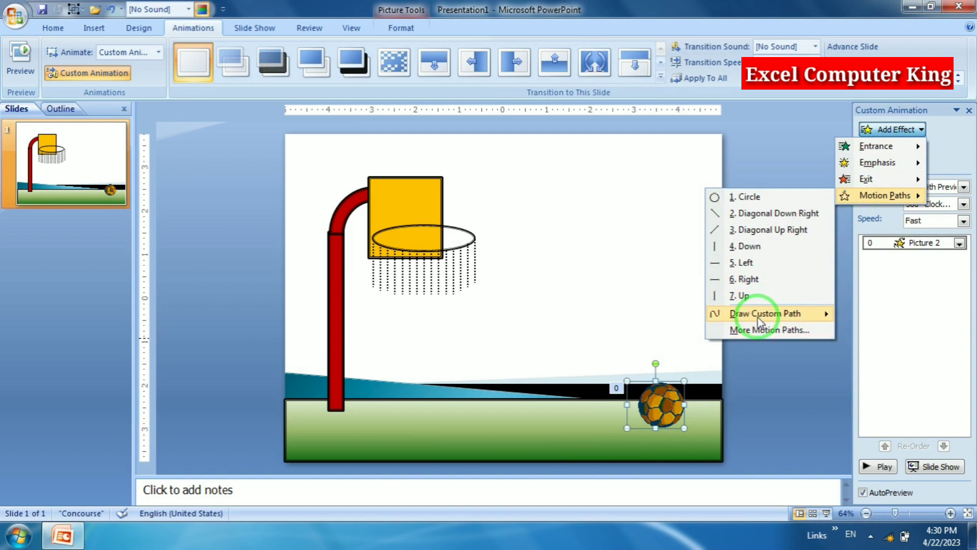
mouse_move(764, 313)
click(664, 333)
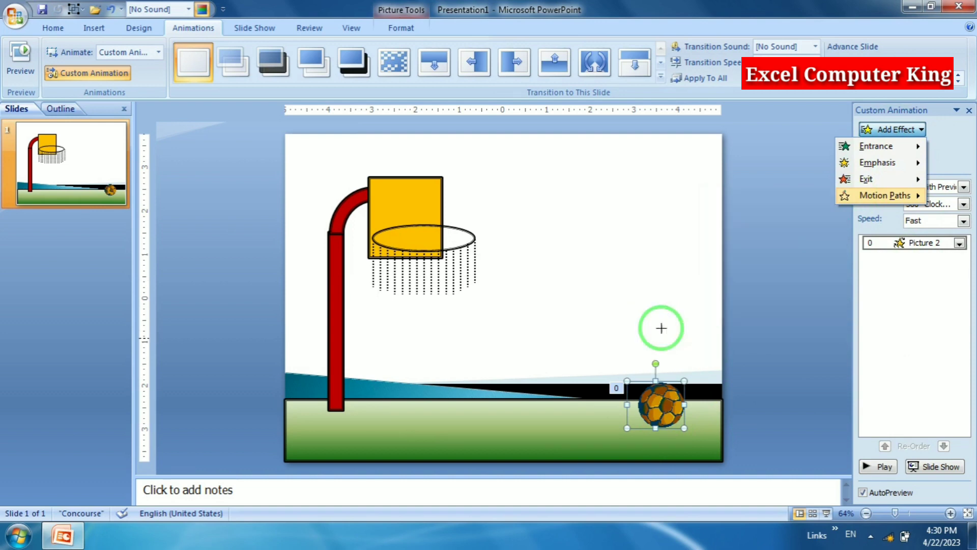
click(658, 406)
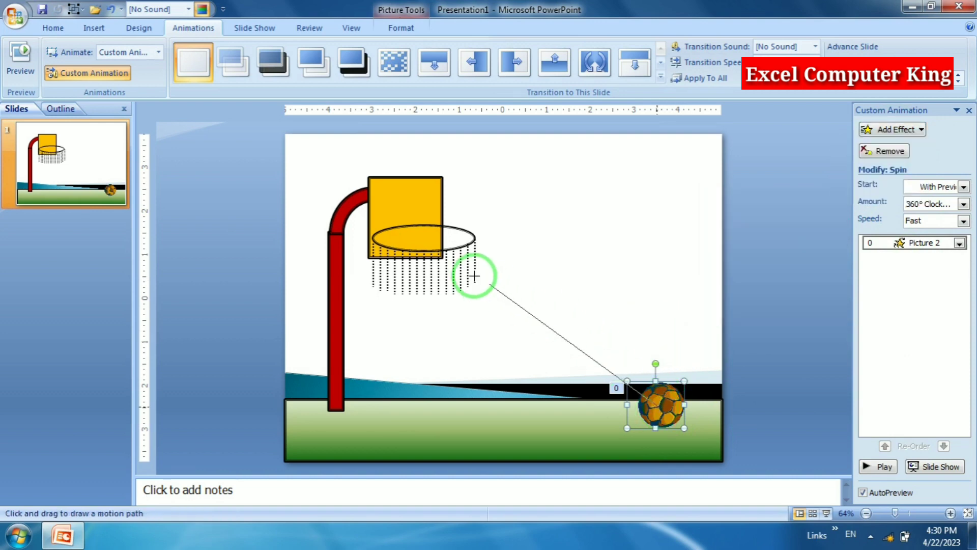
click(423, 229)
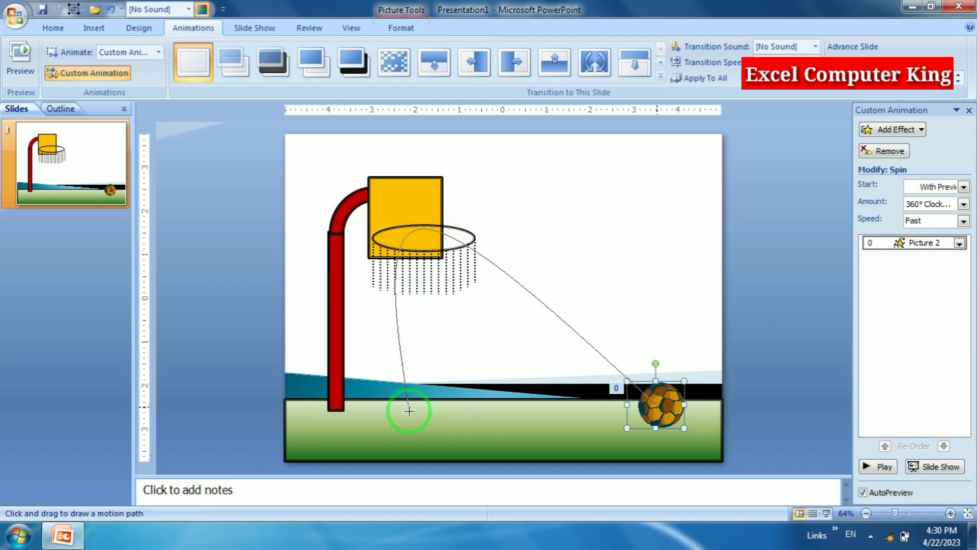
double_click(653, 404)
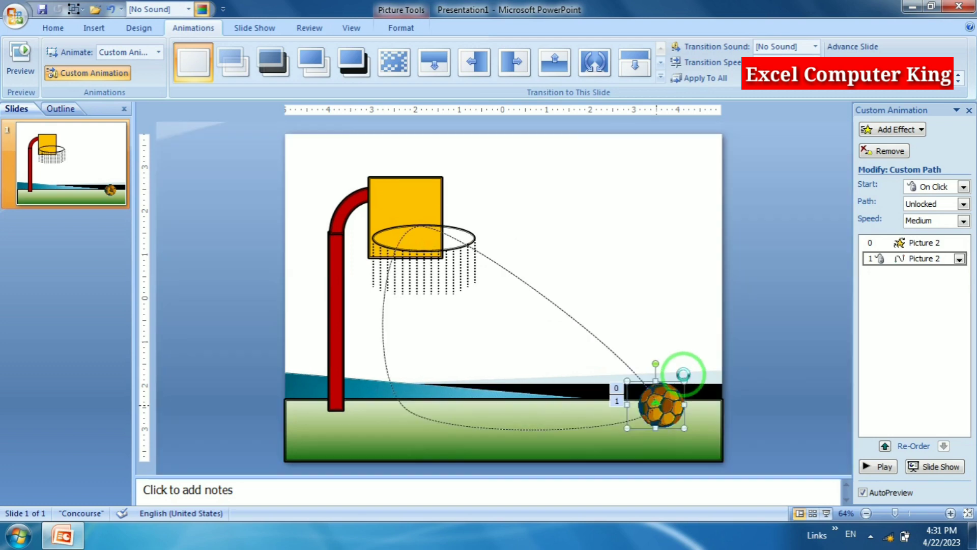
Step: Set the ball path's speed to Medium, then preview the spin and path and stop it
click(923, 220)
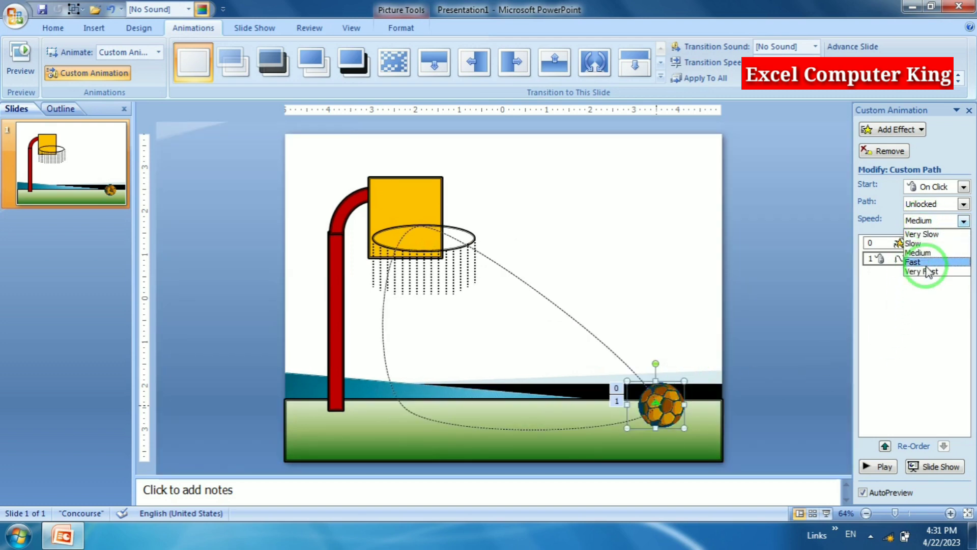
click(927, 271)
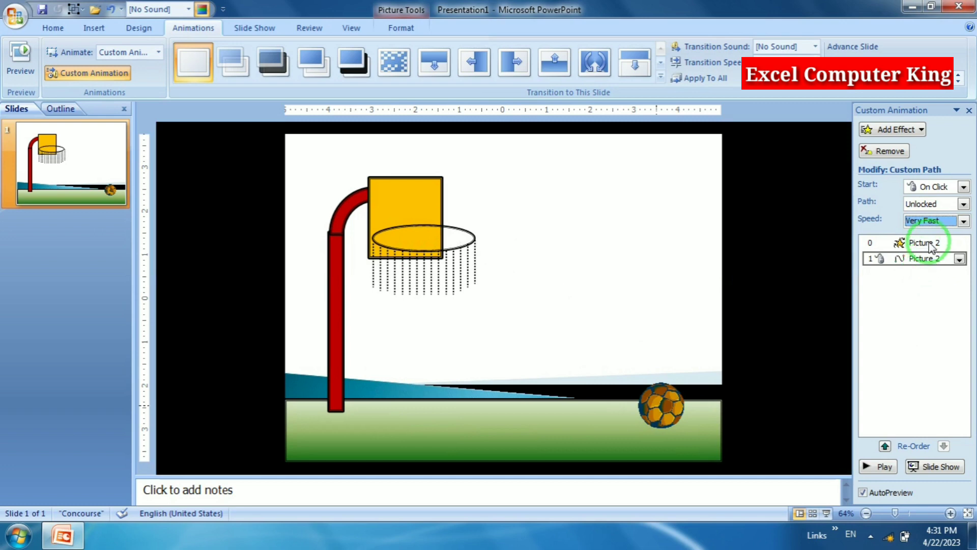
click(929, 222)
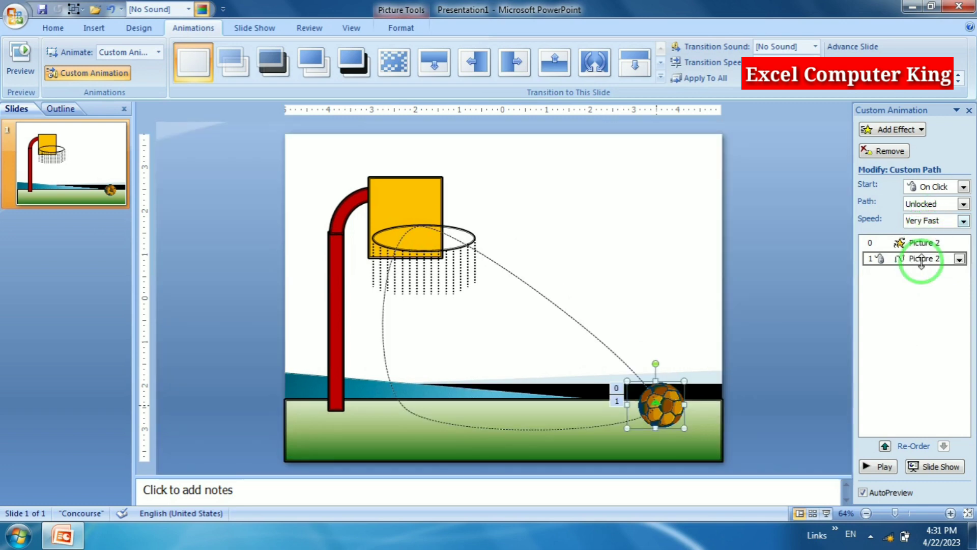
click(932, 220)
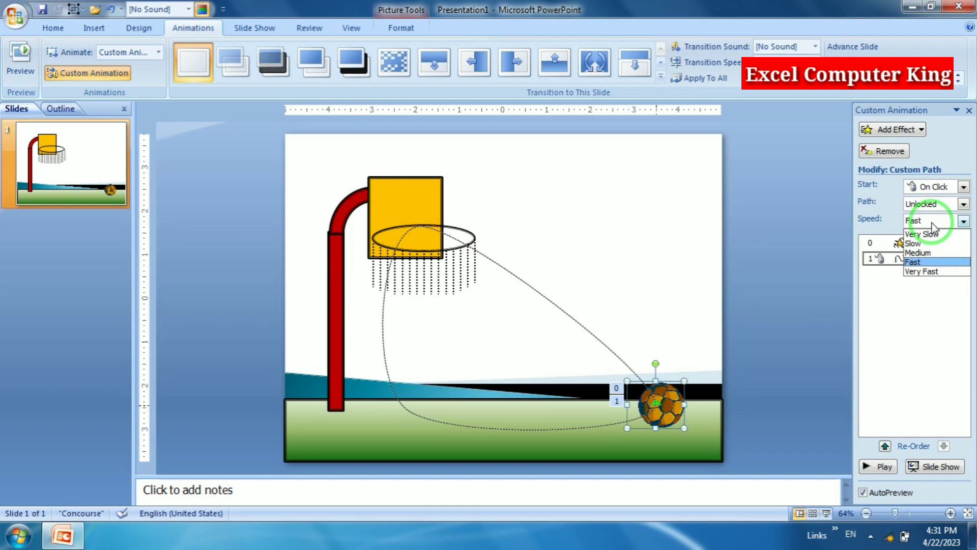
click(934, 252)
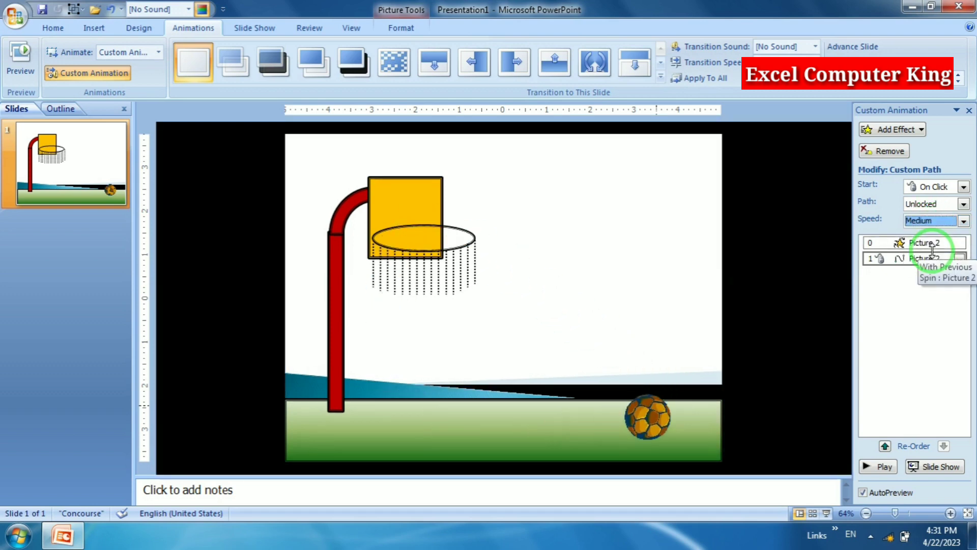
click(884, 466)
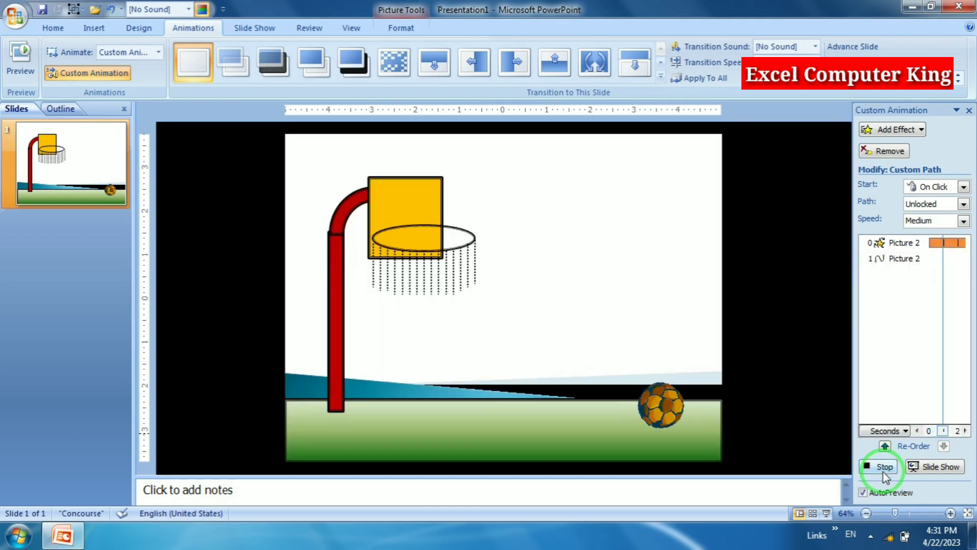
click(905, 259)
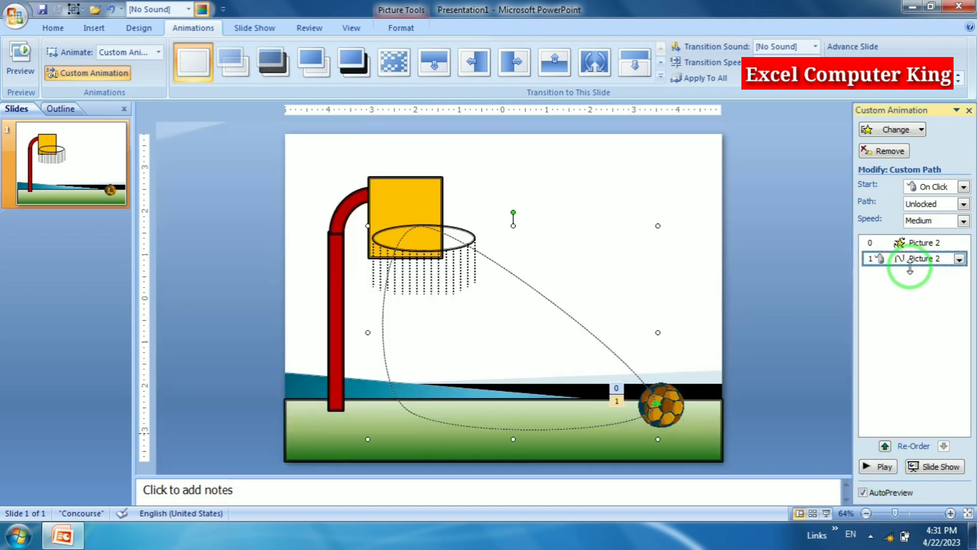
Step: Make the ball's path start With Previous and preview the result
right_click(905, 261)
click(898, 292)
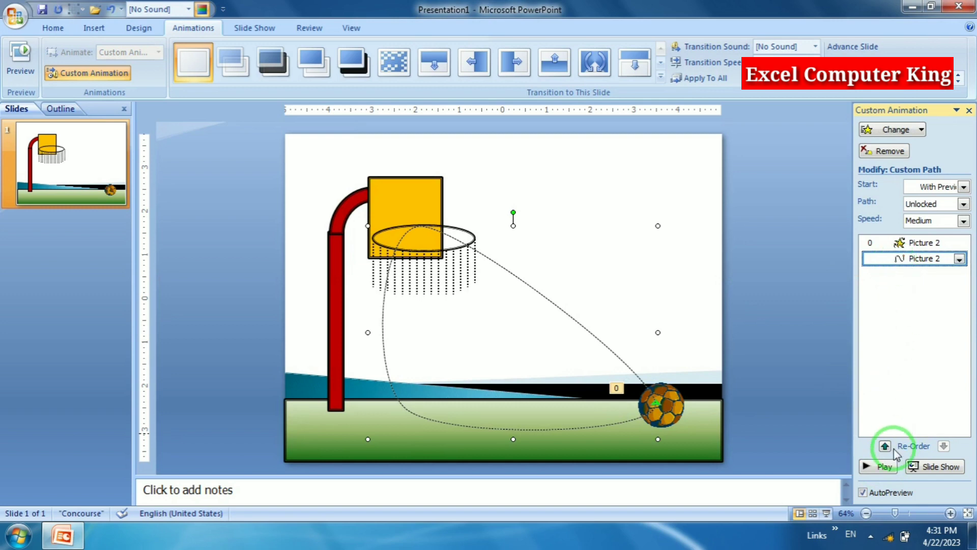
click(886, 473)
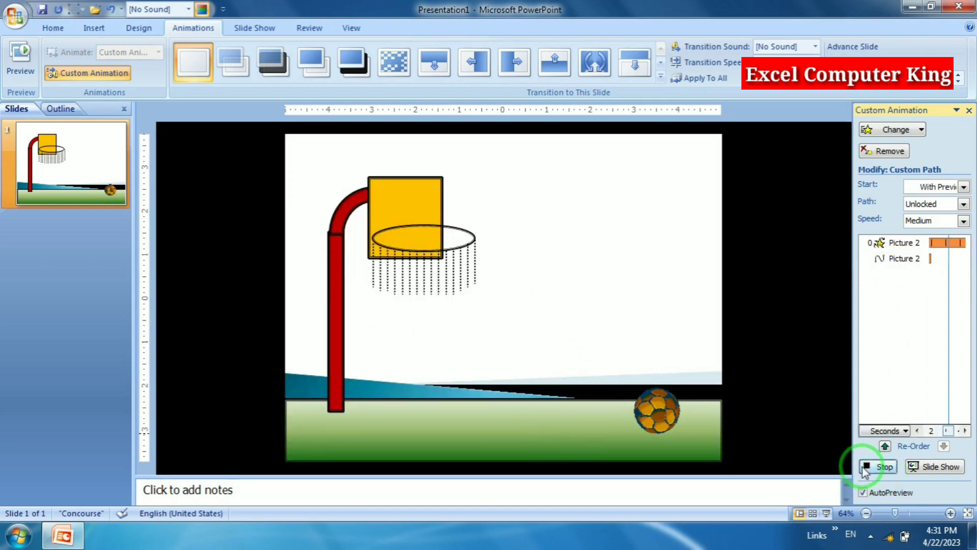
Step: Set the ball path's timing to repeat 6000 times
right_click(899, 260)
click(871, 342)
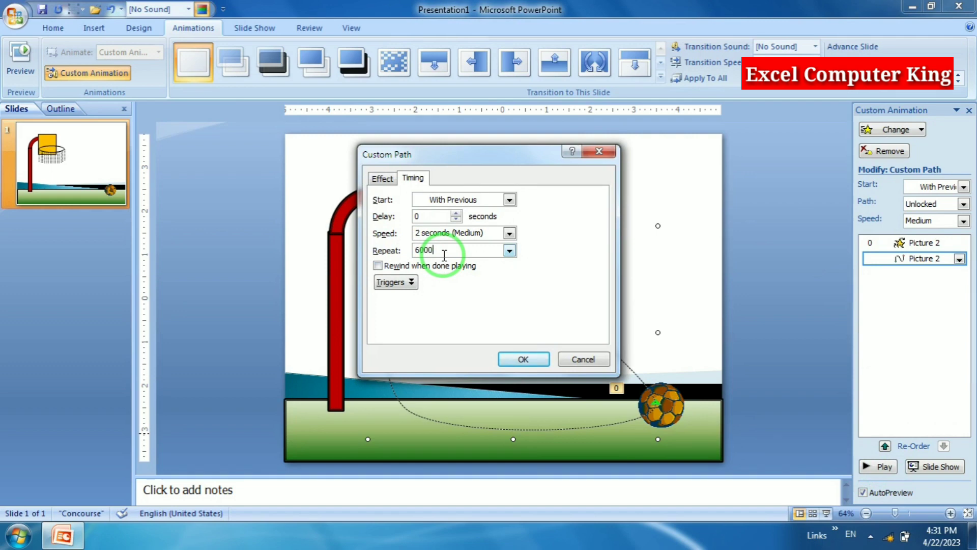
click(520, 359)
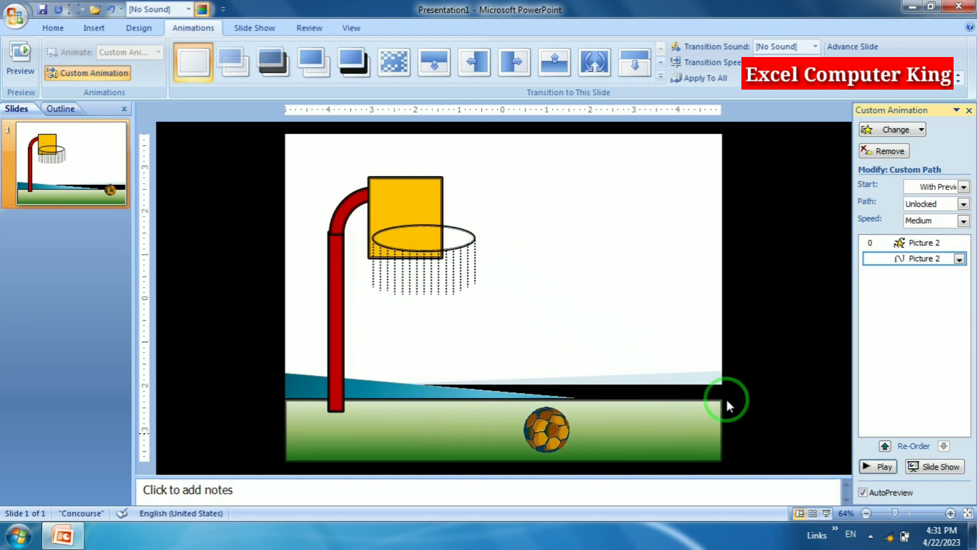
click(101, 31)
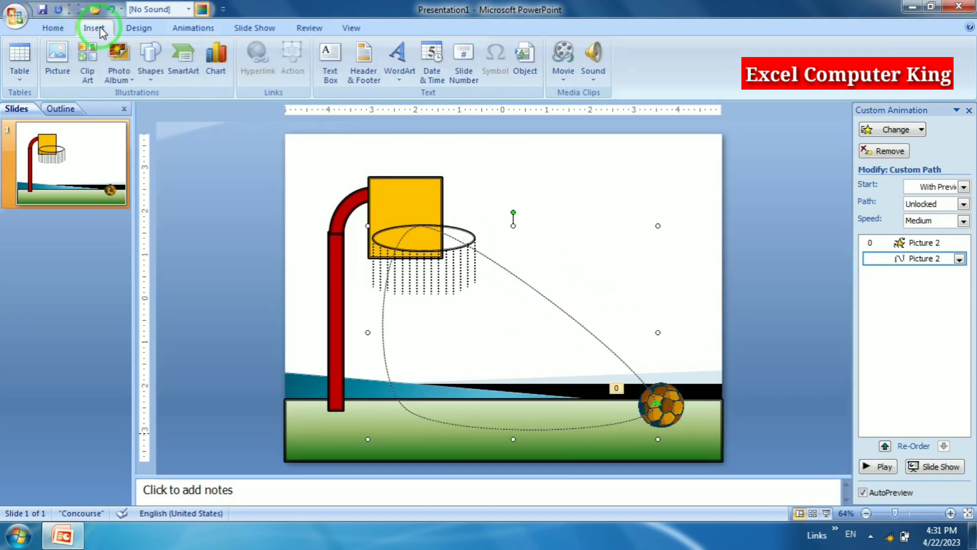
Step: Clear the 'ball' Clip Art search to list all clips and insert the orange cartoon character
click(91, 67)
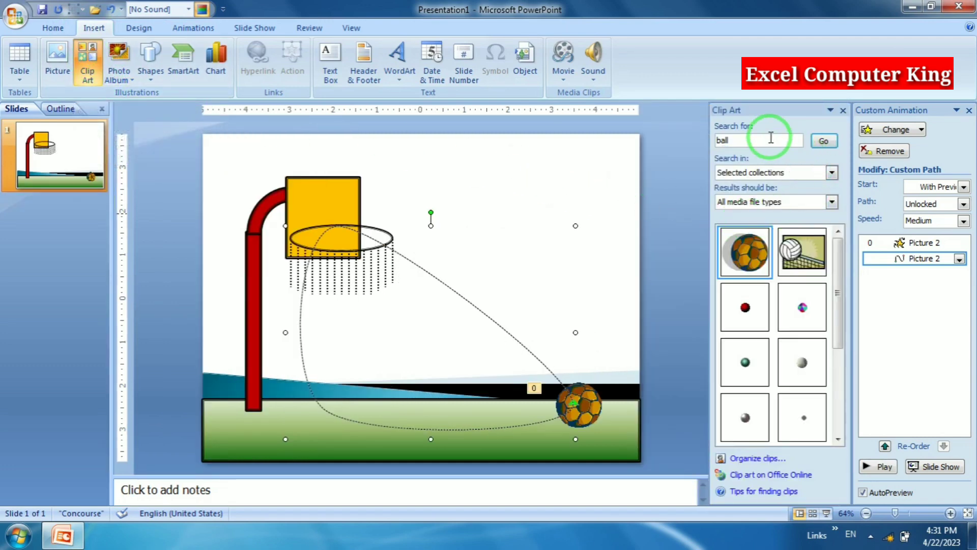
key(BackSpace)
click(823, 141)
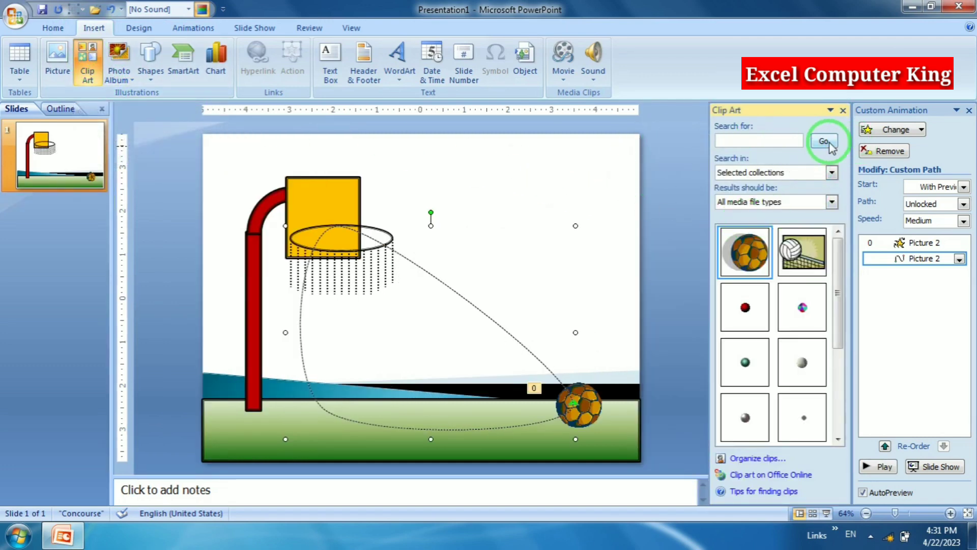
mouse_move(839, 246)
mouse_down()
mouse_move(837, 327)
mouse_move(837, 283)
mouse_up()
click(830, 296)
click(836, 301)
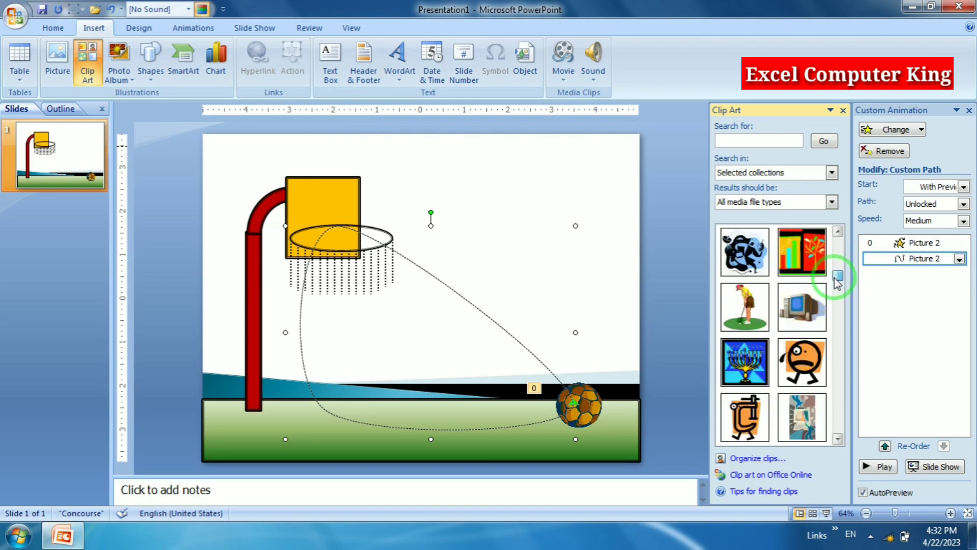
click(807, 347)
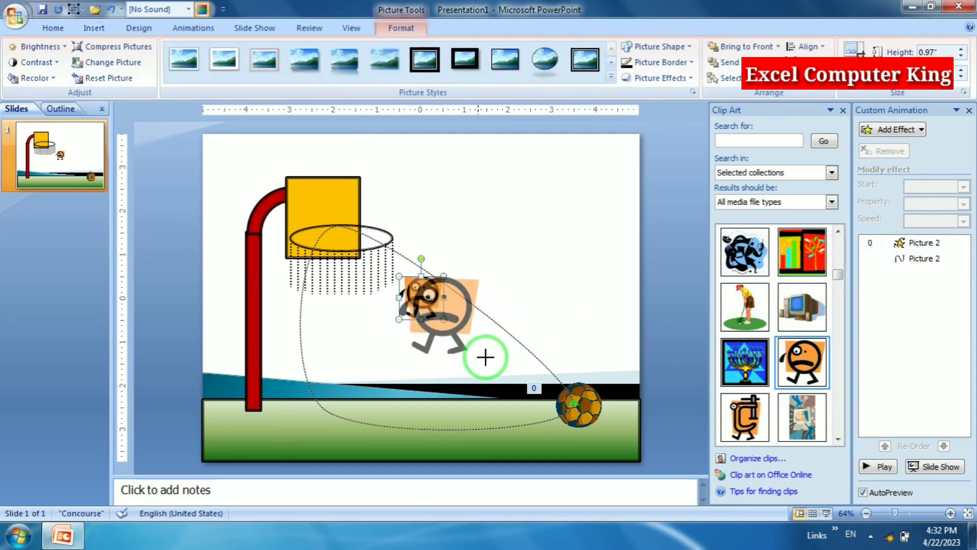
Step: Resize the character and make its orange background transparent
drag(443, 319, 501, 374)
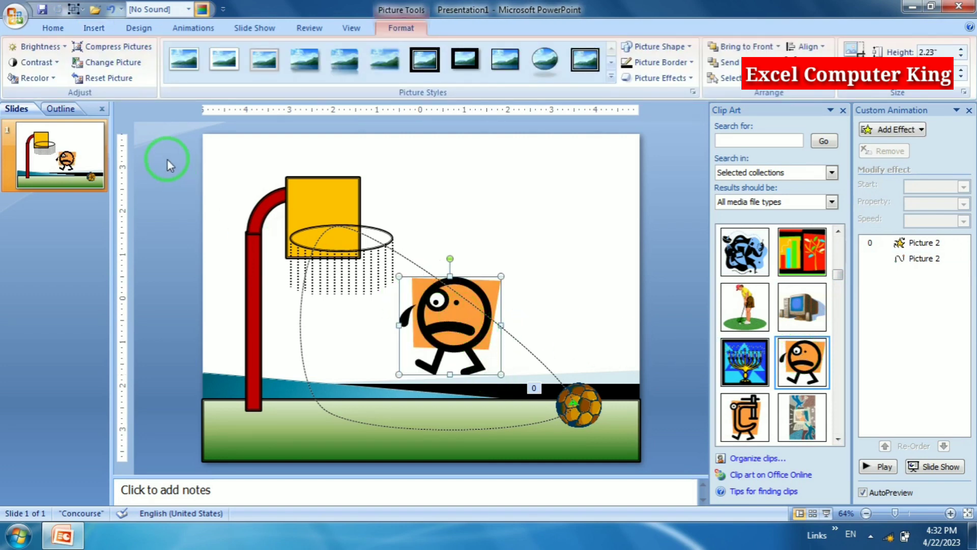
click(36, 78)
click(56, 295)
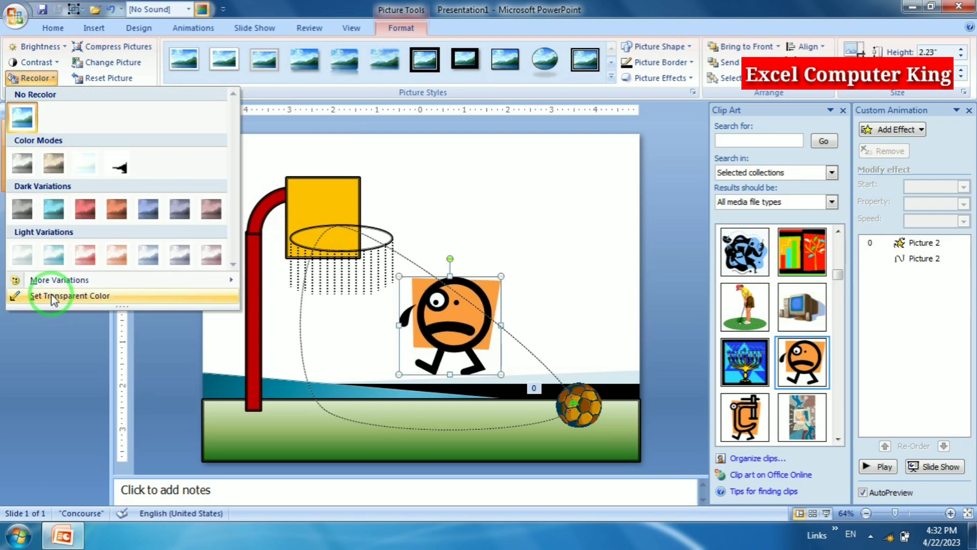
click(488, 286)
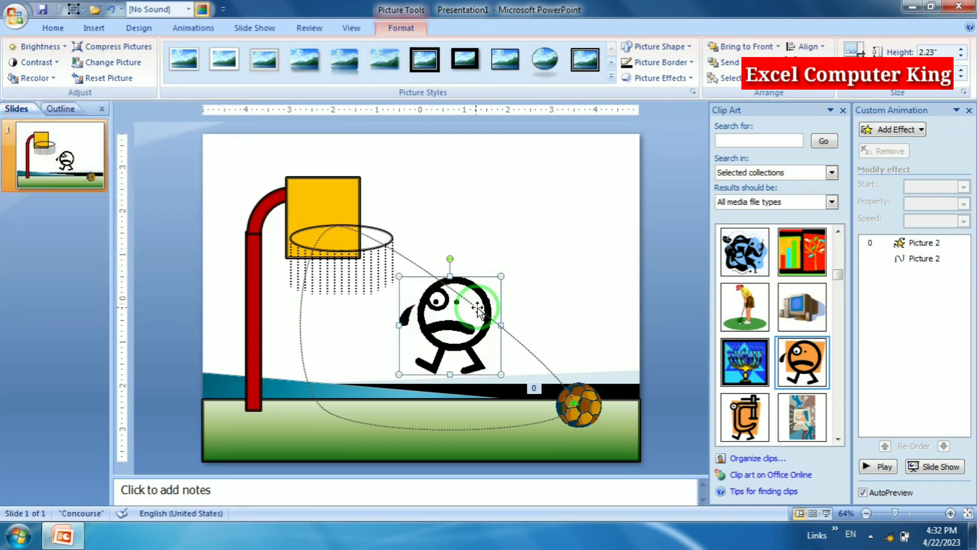
Step: Place the character on the grass beside the ball and close the Clip Art pane
mouse_move(474, 292)
mouse_down()
mouse_move(618, 365)
mouse_move(582, 395)
mouse_move(578, 422)
mouse_up()
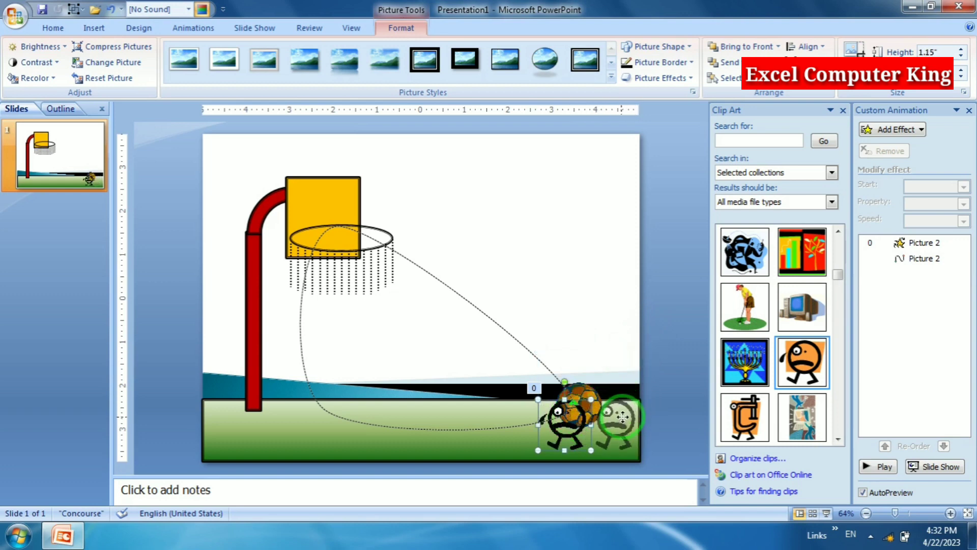
drag(622, 417, 623, 416)
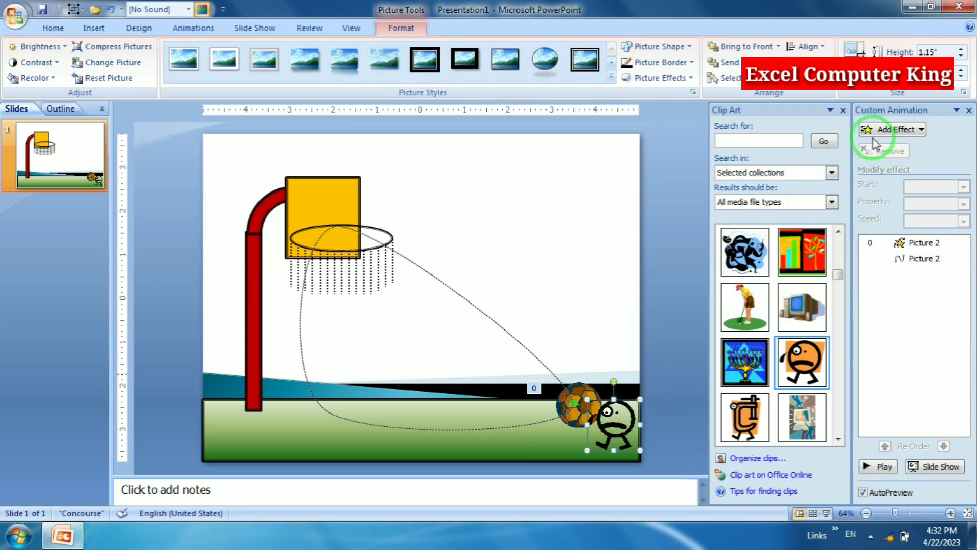
click(842, 110)
click(897, 133)
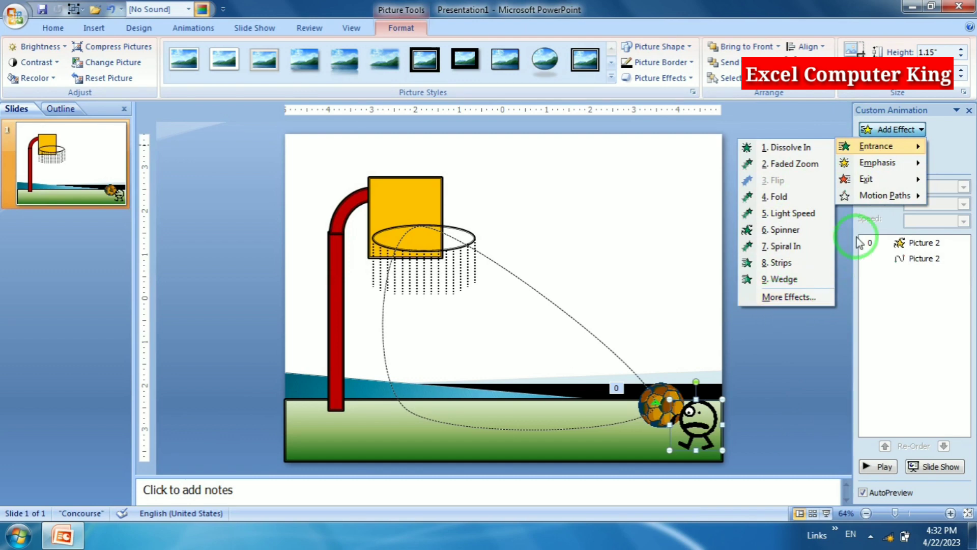
mouse_move(884, 195)
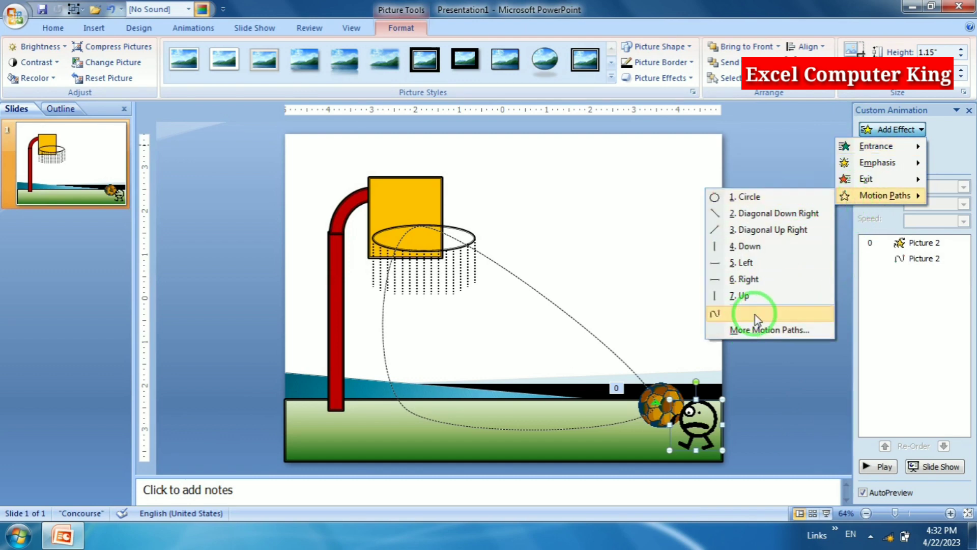
mouse_move(765, 313)
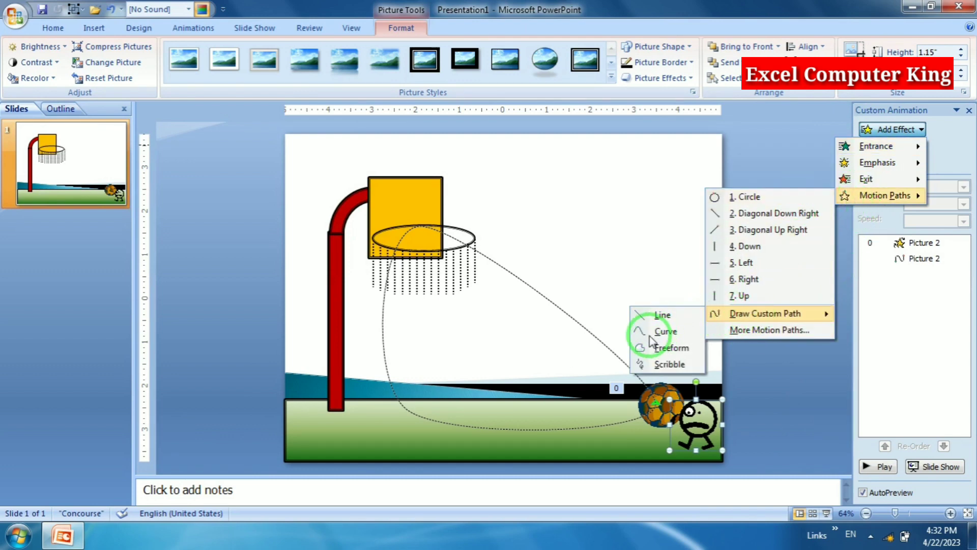
Step: Draw a curved custom motion path for the cartoon character
click(650, 335)
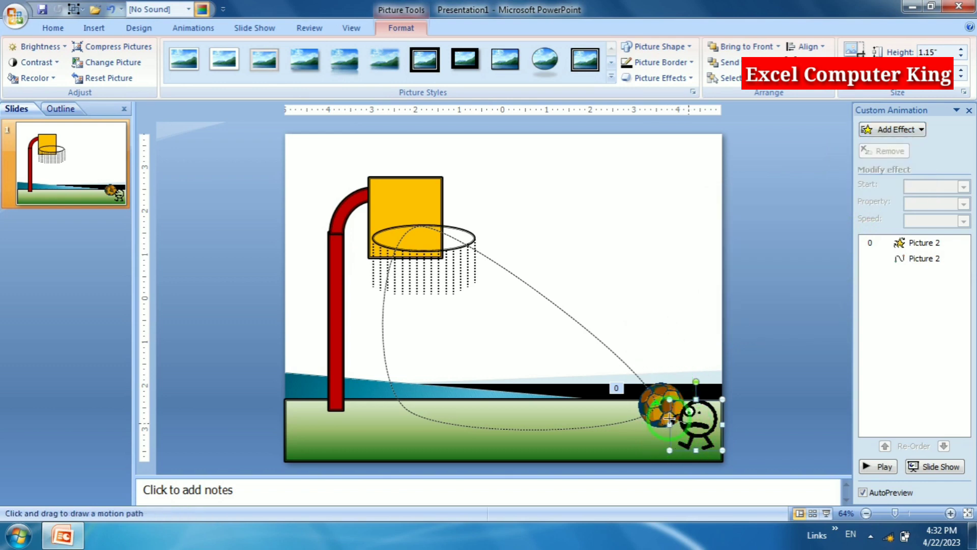
double_click(689, 424)
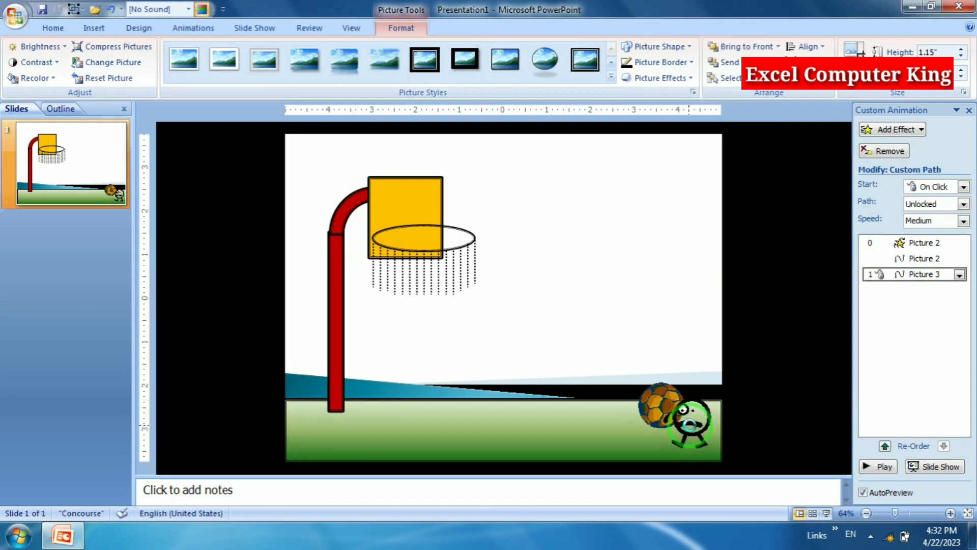
click(910, 274)
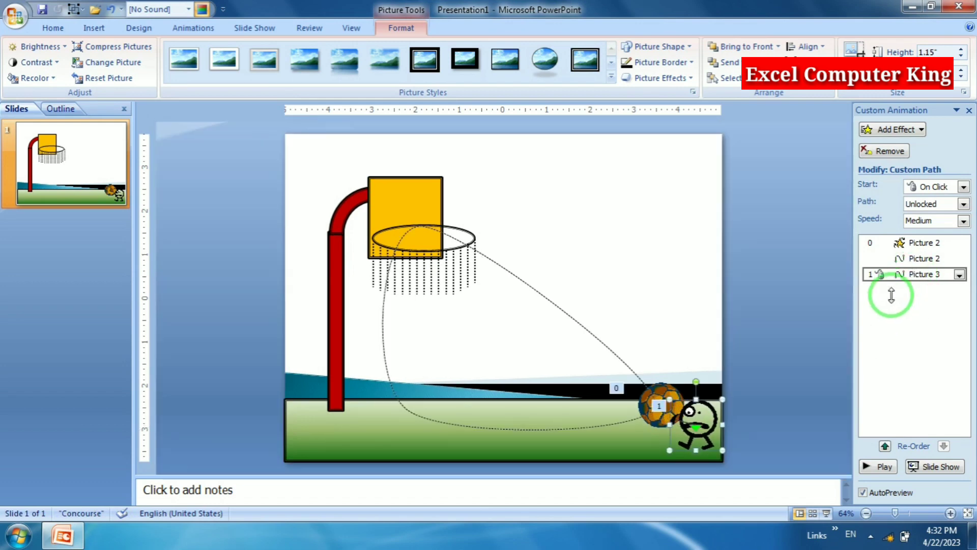
Step: Make the character's path start With Previous and set its timing to repeat 6000 times
right_click(880, 276)
click(888, 303)
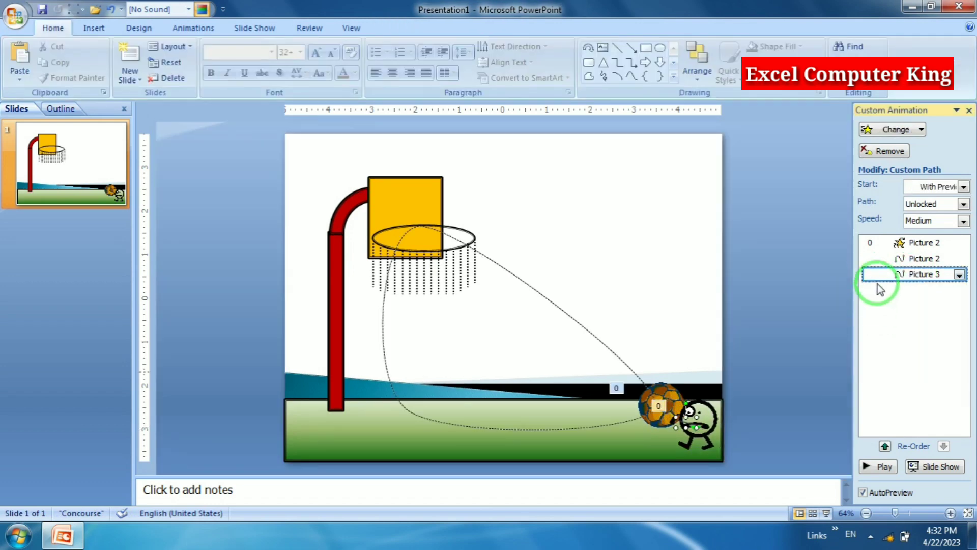
right_click(882, 274)
click(865, 356)
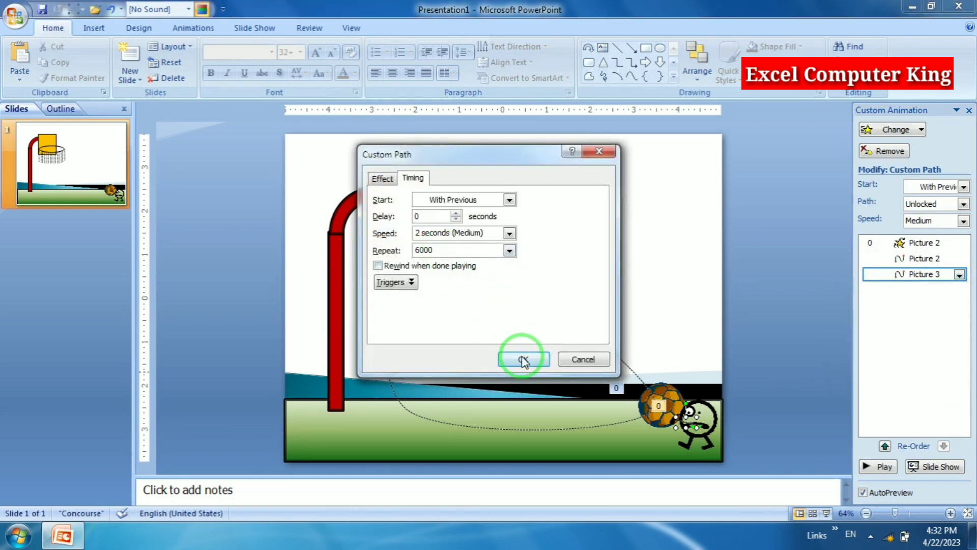
Step: Enable smooth start, smooth end and auto-reverse on the character's path, keeping Repeat at 6000
click(390, 182)
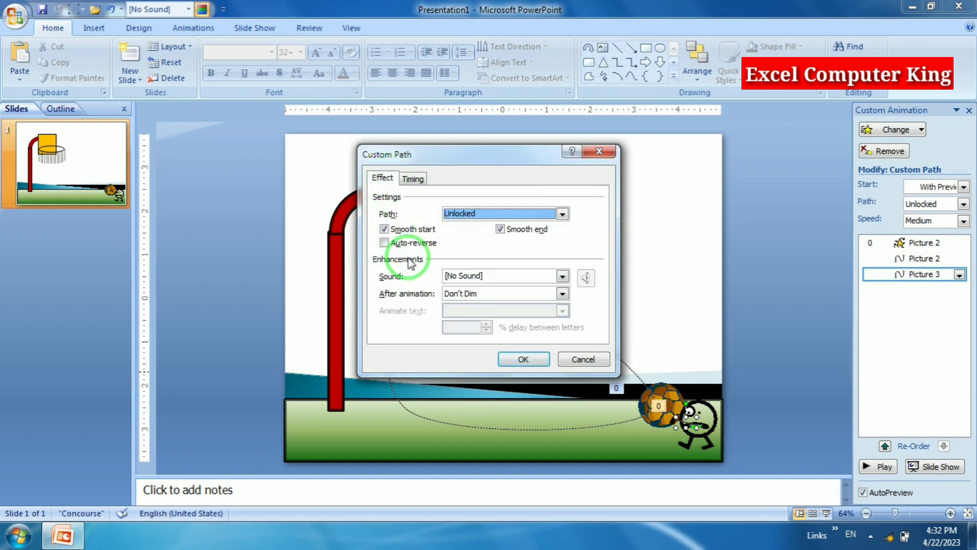
click(524, 360)
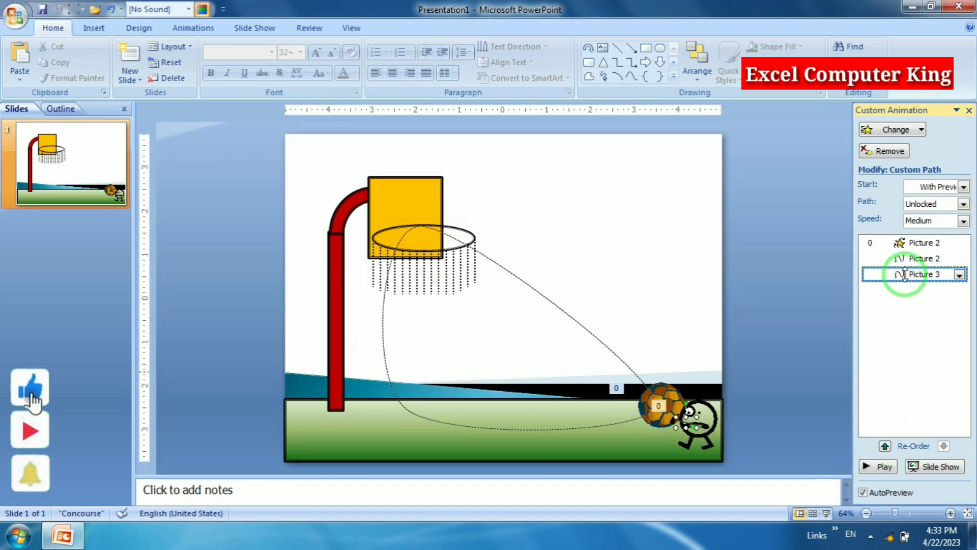
click(959, 275)
click(814, 355)
click(443, 249)
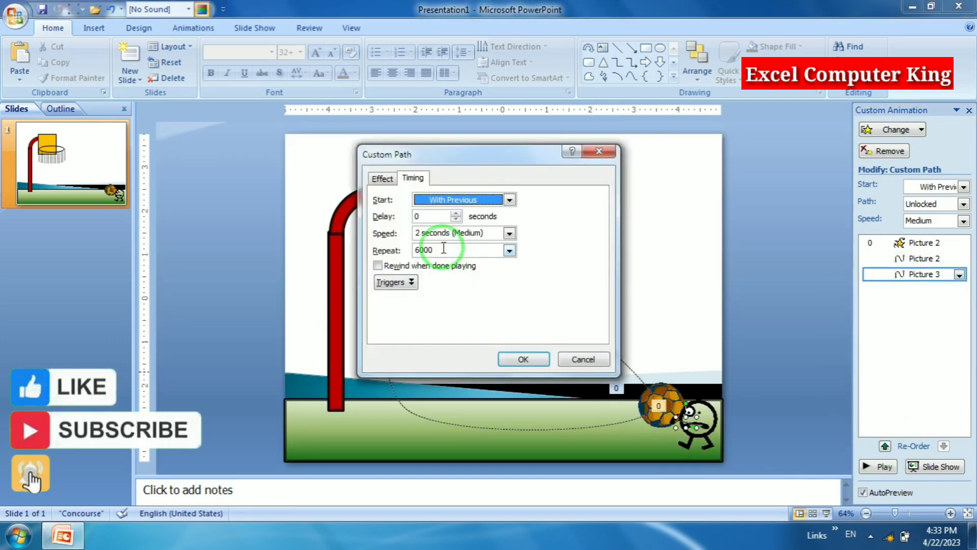
click(519, 361)
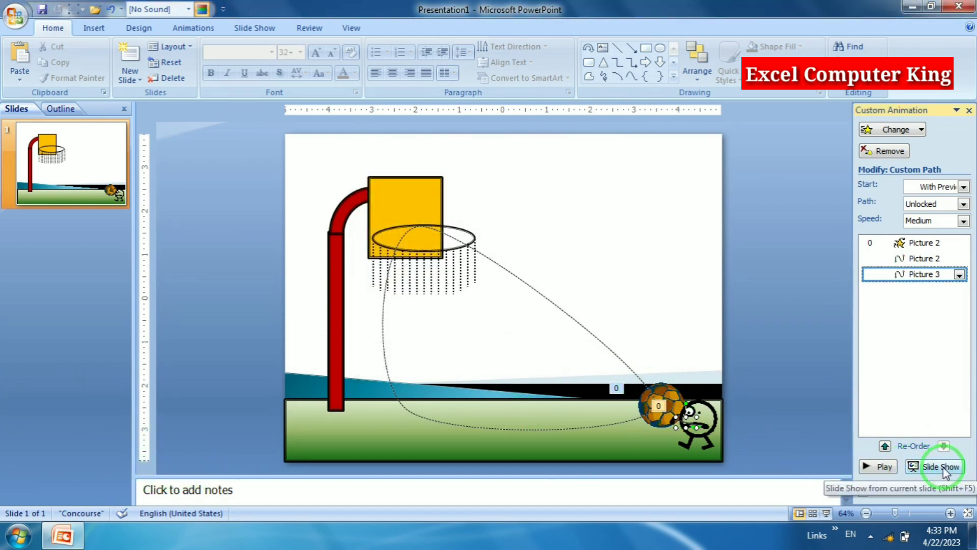
Step: Preview all three animations: the spinning ball looping through the hoop and the moving character
click(882, 467)
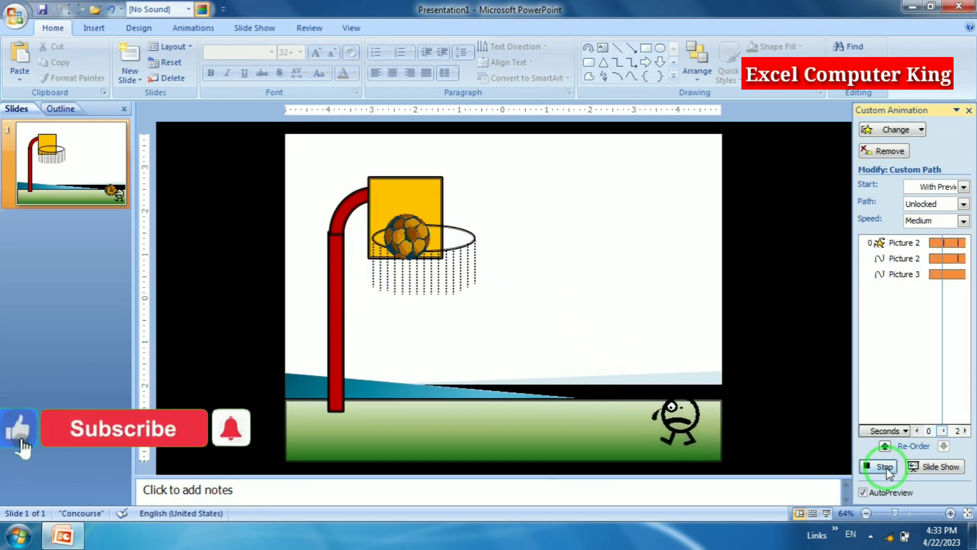